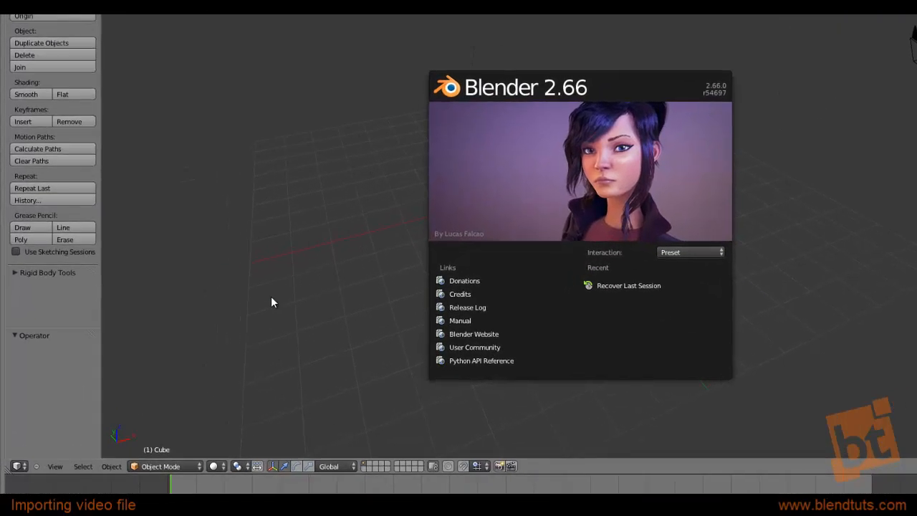
Dismiss the splash screen and switch the 3D view area to the Video Sequence Editor.
{"action": "left_click", "coordinate": [271, 302]}
{"action": "left_click", "coordinate": [18, 466]}
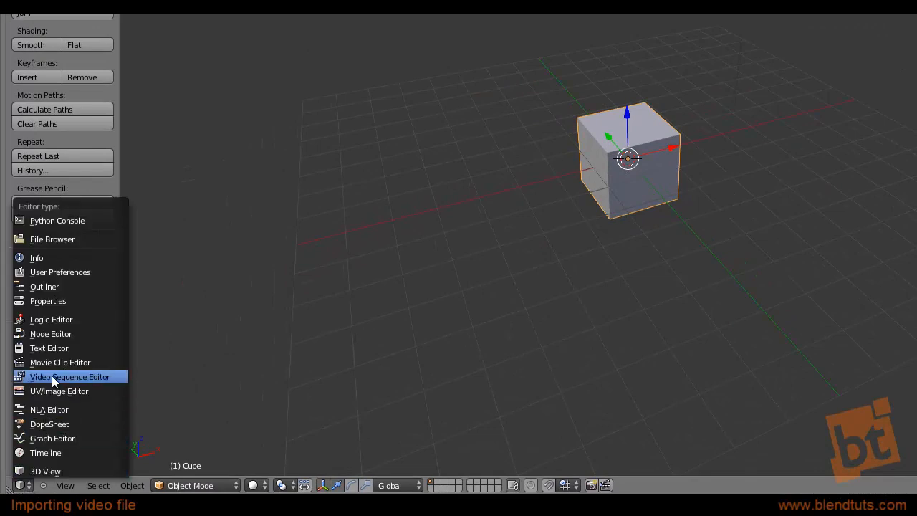
{"action": "left_click", "coordinate": [73, 376]}
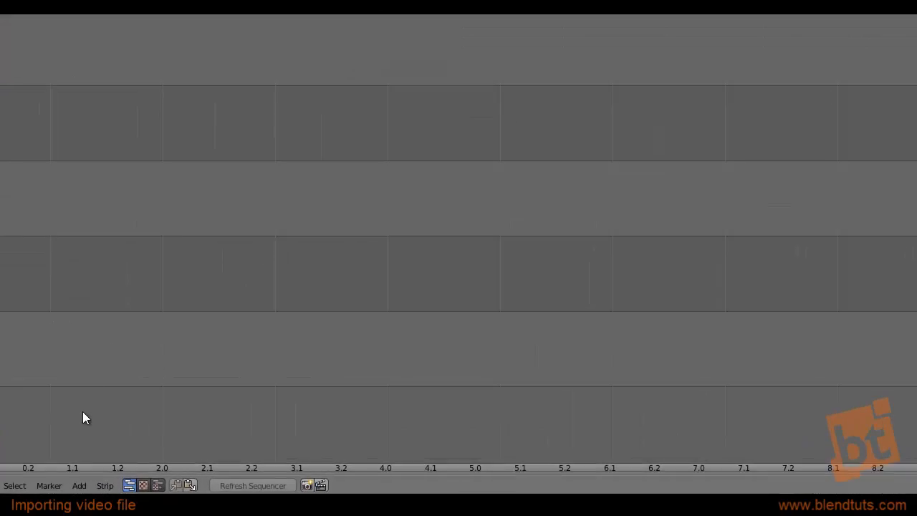
Start adding a movie strip and select 00225.MTS in the stadium folder on the Desktop.
{"action": "left_click", "coordinate": [84, 488]}
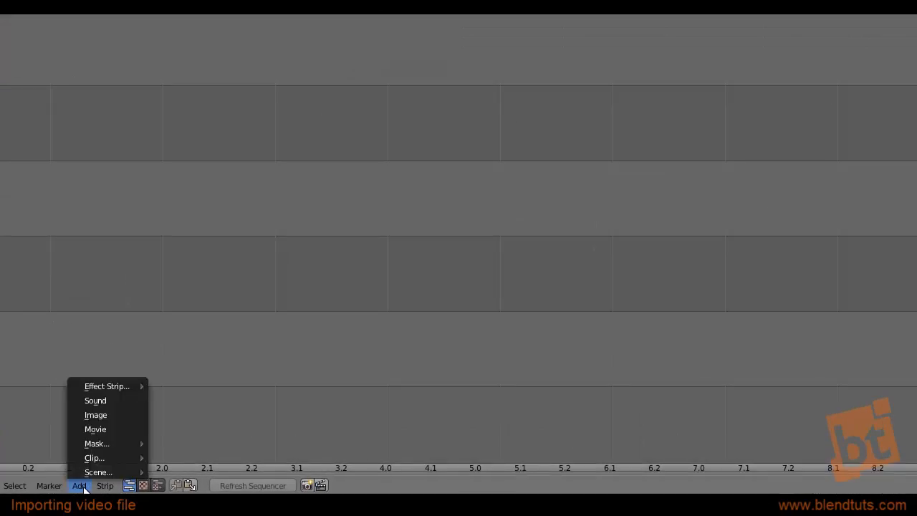
{"action": "left_click", "coordinate": [114, 428]}
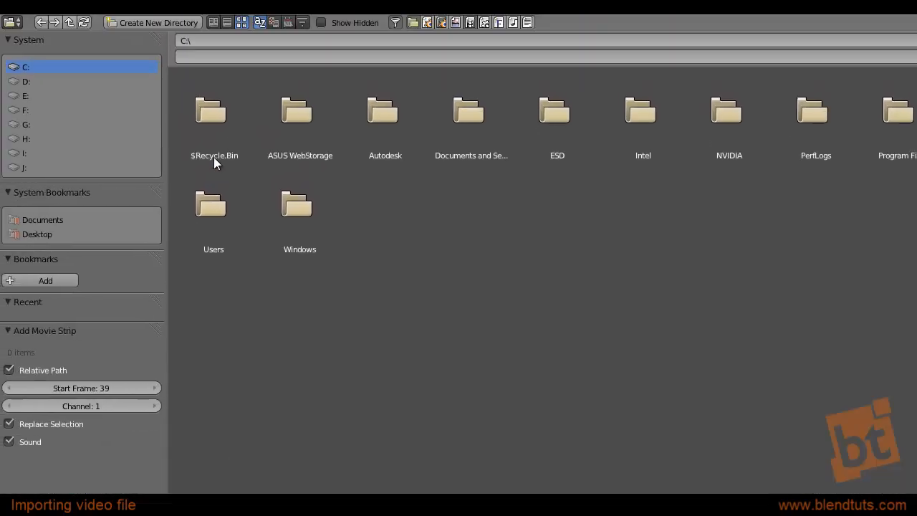
{"action": "left_click", "coordinate": [47, 234]}
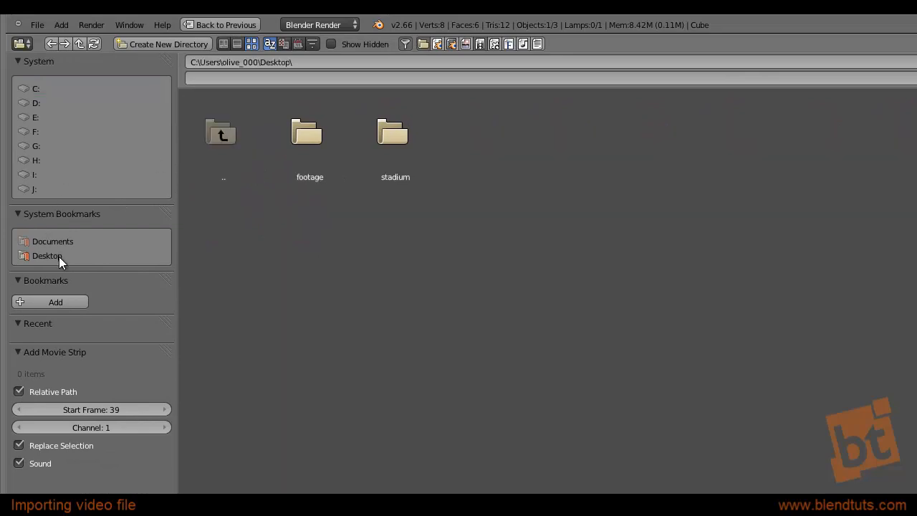
{"action": "left_click", "coordinate": [385, 148]}
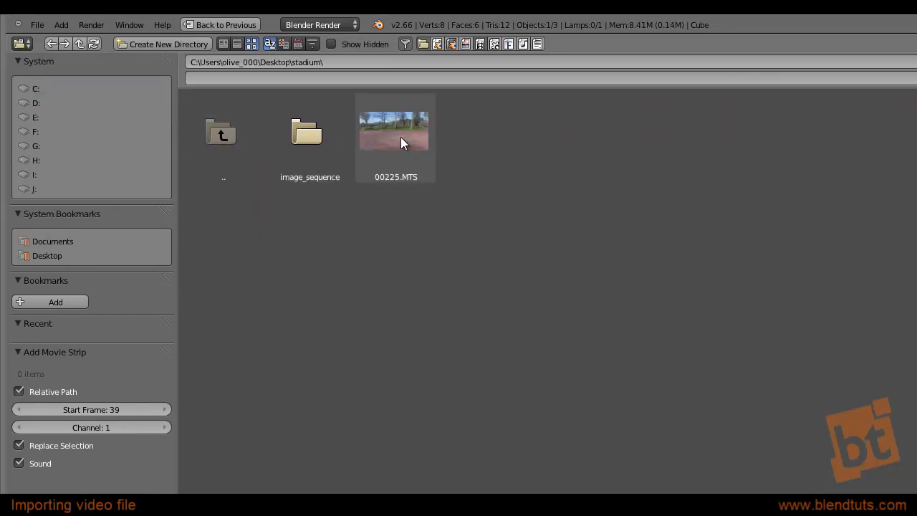
{"action": "left_click", "coordinate": [394, 152]}
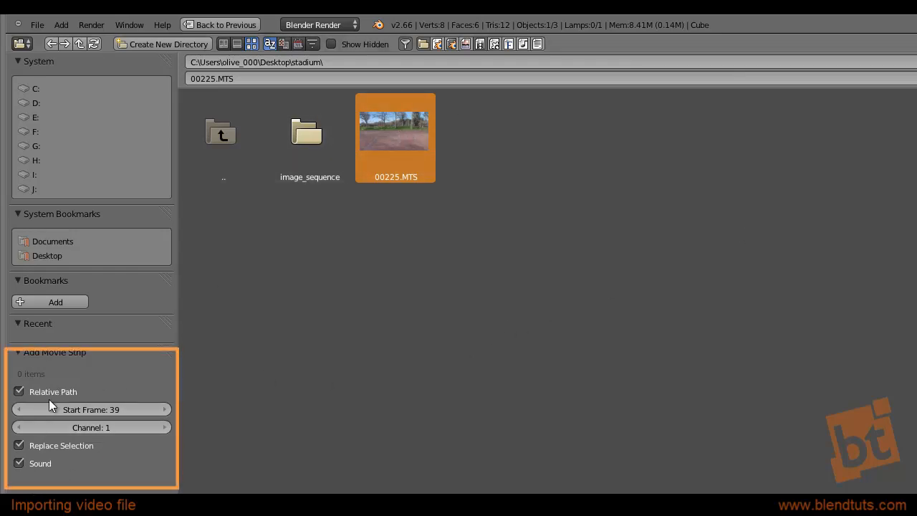
Set the start frame to 1, turn off sound import, and add the selected video as a movie strip.
{"action": "left_click", "coordinate": [99, 408]}
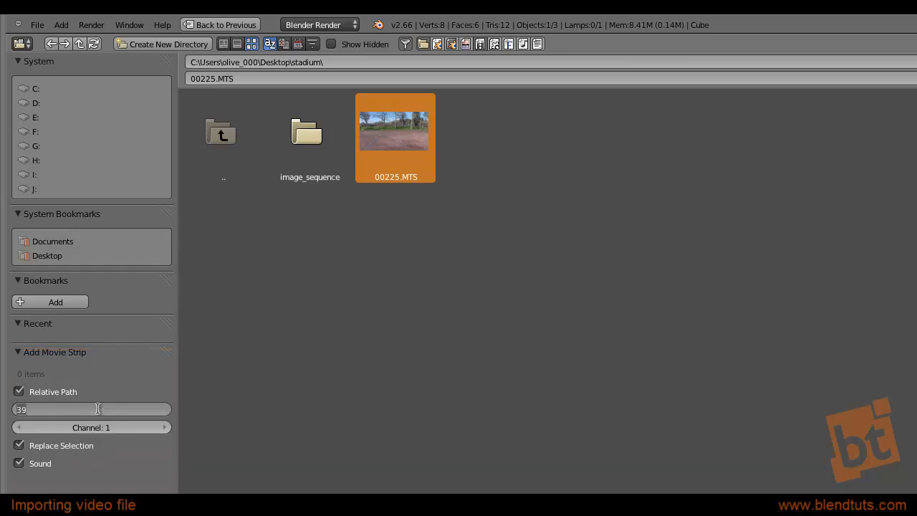
{"action": "type", "text": "1"}
{"action": "left_click", "coordinate": [36, 485]}
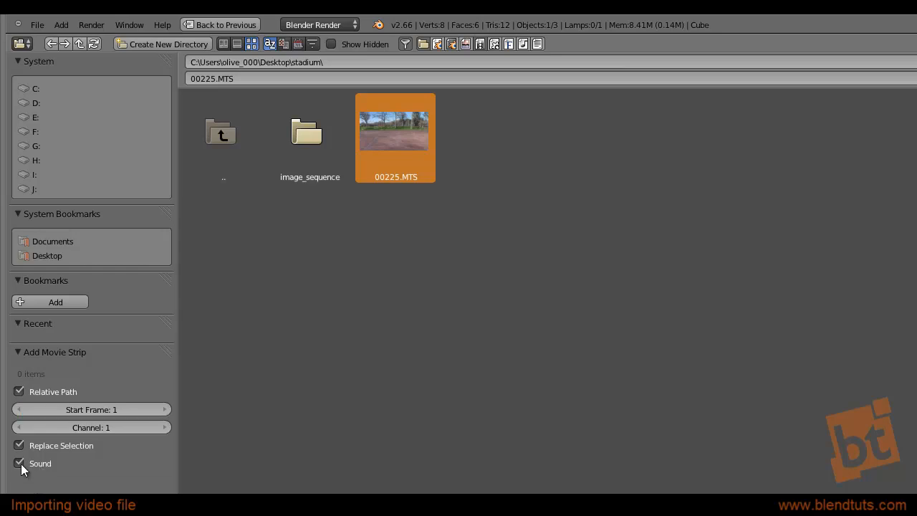
{"action": "left_click", "coordinate": [19, 464]}
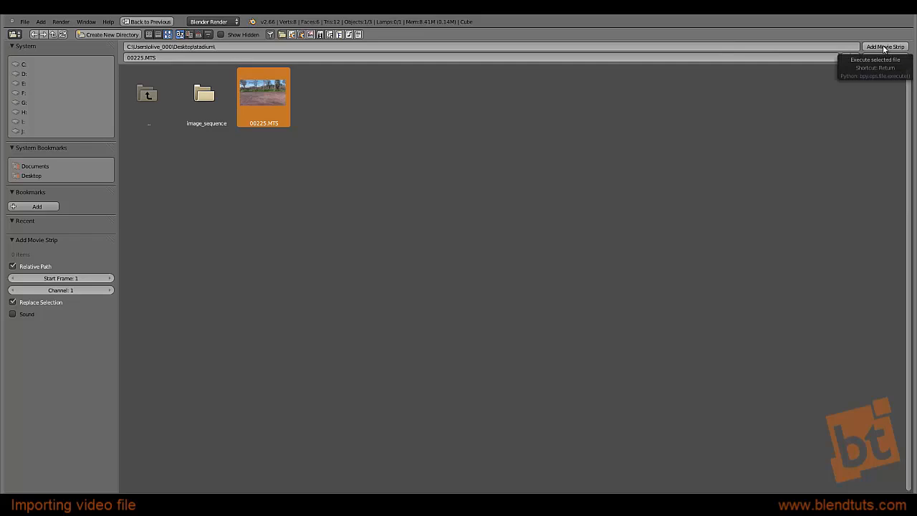
{"action": "left_click", "coordinate": [884, 47]}
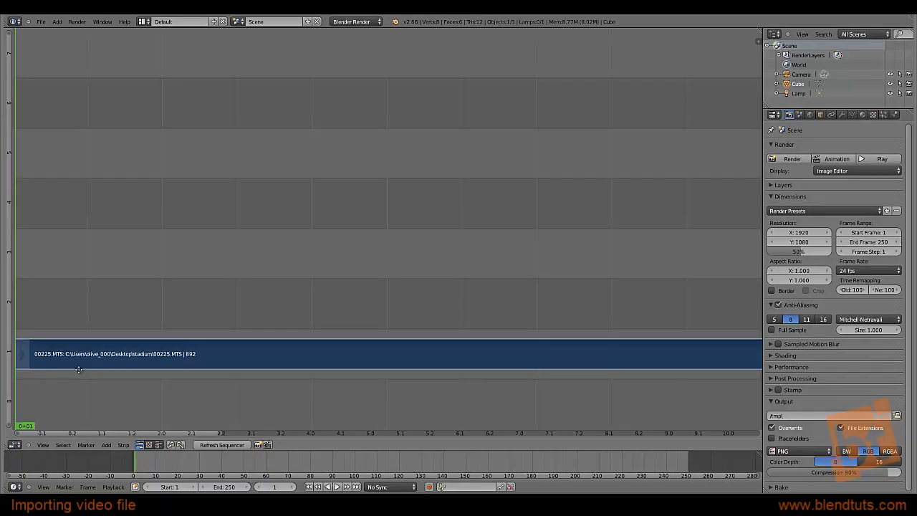
Keep the Video Sequence Editor as the area's editor and play back the sequence over the movie strip.
{"action": "left_click", "coordinate": [78, 359]}
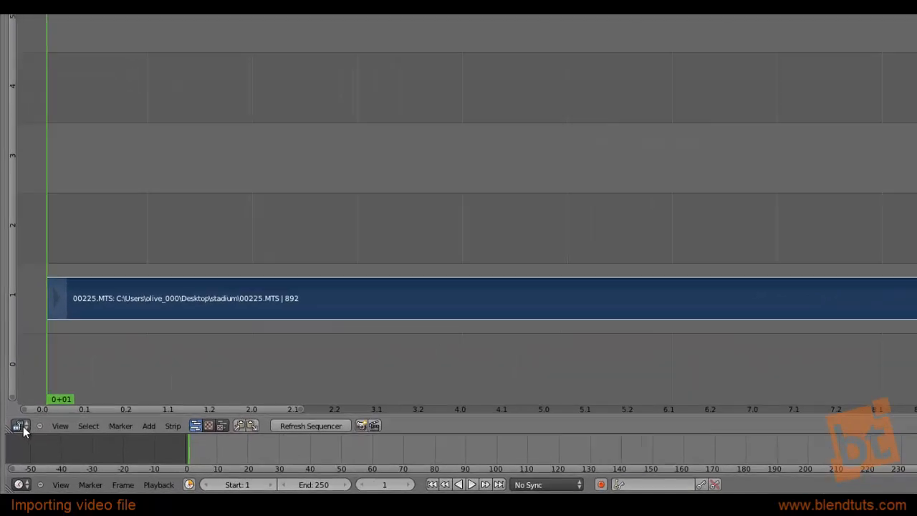
{"action": "left_click", "coordinate": [15, 445]}
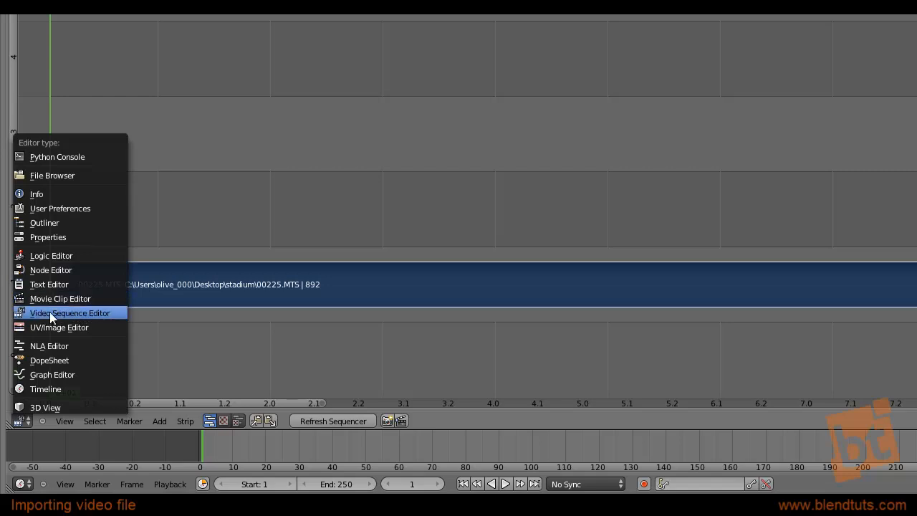
{"action": "left_click", "coordinate": [79, 313]}
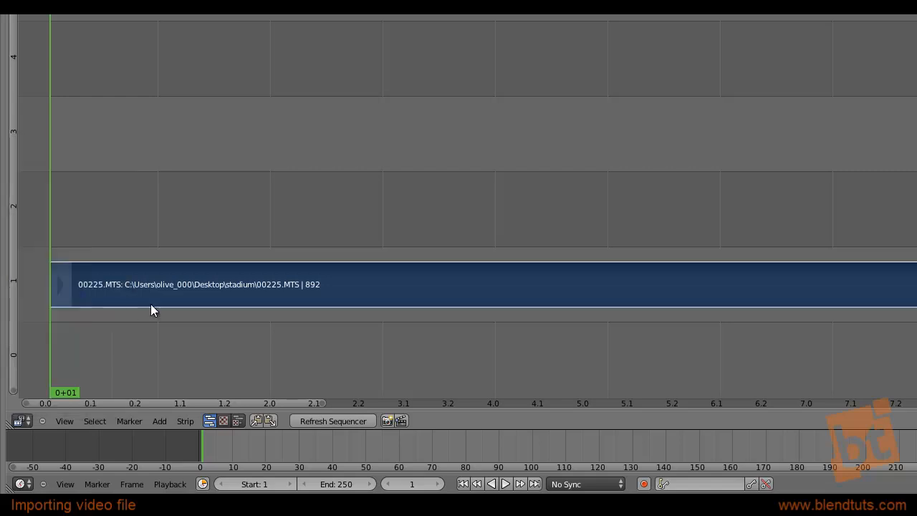
{"action": "key", "text": "alt+a"}
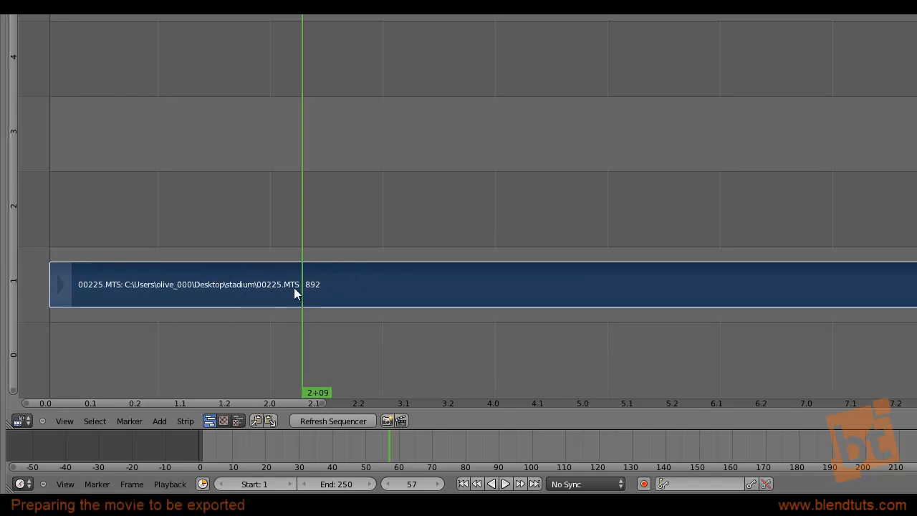
Show the sequencer and preview together, and enlarge the preview to over half of the editor's height.
{"action": "left_click", "coordinate": [238, 420]}
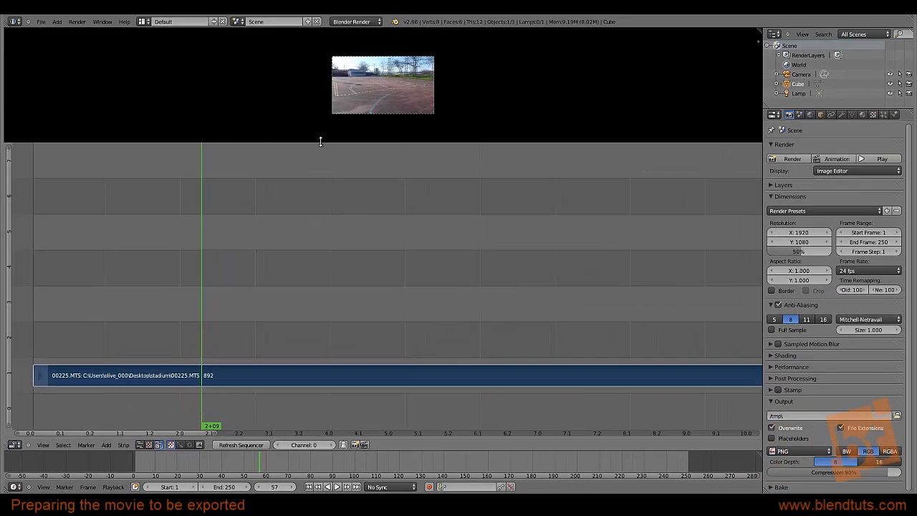
{"action": "left_click_drag", "start_coordinate": [319, 142], "coordinate": [312, 315]}
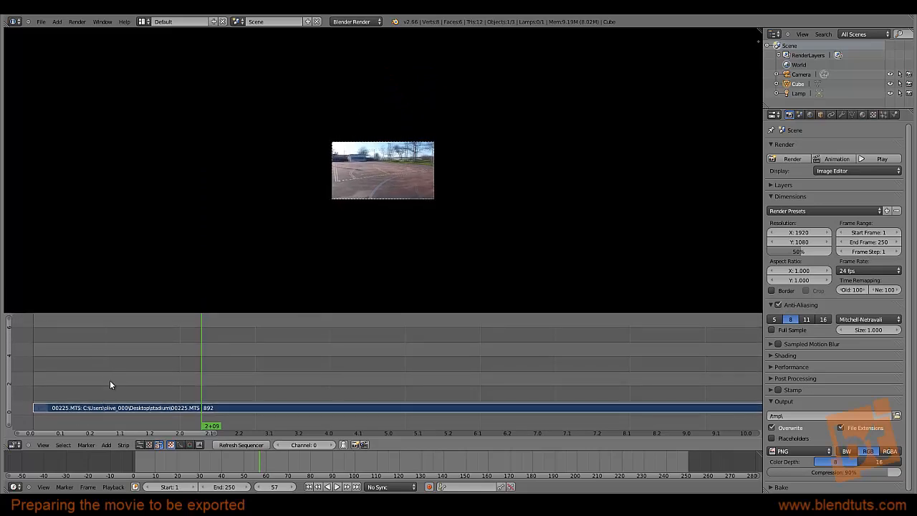
{"action": "middle_click_drag", "start_coordinate": [113, 389], "coordinate": [83, 417], "text": "ctrl"}
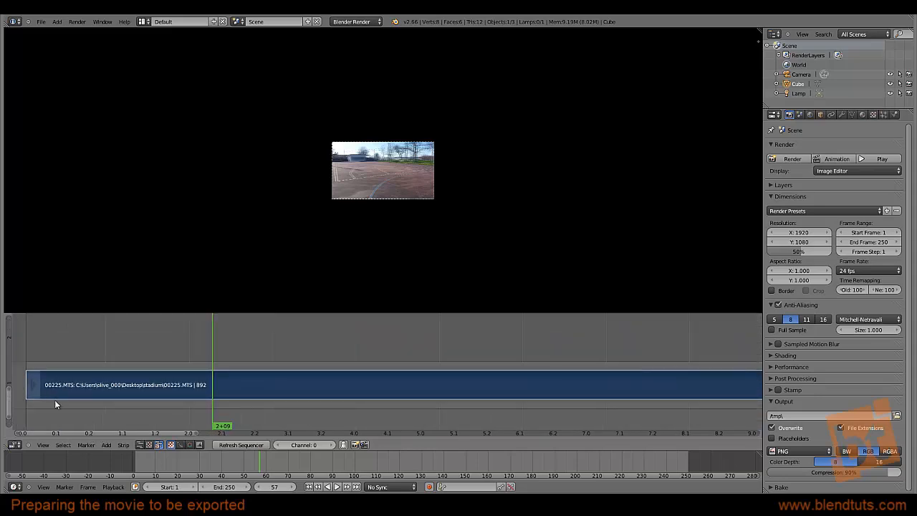
{"action": "middle_click_drag", "start_coordinate": [174, 359], "coordinate": [172, 381], "text": "ctrl"}
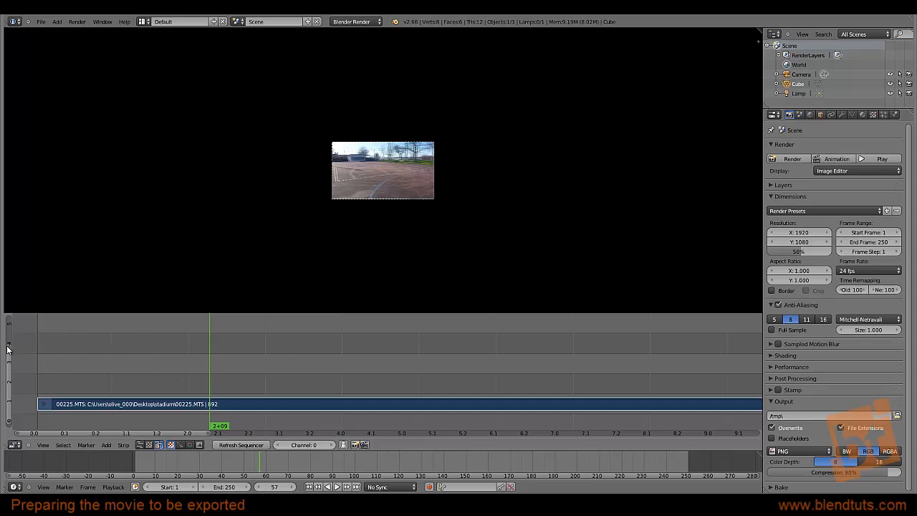
{"action": "mouse_move", "coordinate": [9, 349]}
{"action": "left_mouse_down"}
{"action": "mouse_move", "coordinate": [7, 409]}
{"action": "mouse_move", "coordinate": [8, 334]}
{"action": "mouse_move", "coordinate": [11, 393]}
{"action": "mouse_move", "coordinate": [10, 337]}
{"action": "mouse_move", "coordinate": [8, 348]}
{"action": "left_mouse_up"}
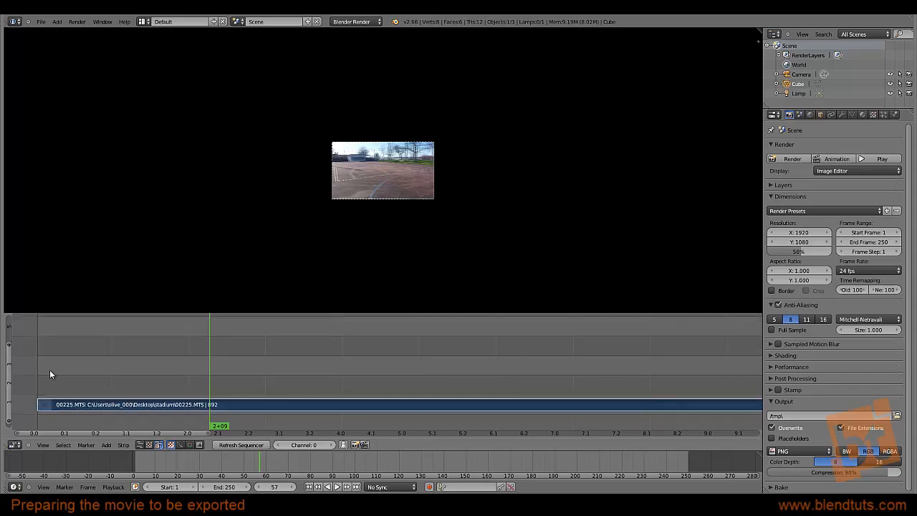
Enlarge the video frame within the preview until it fills the preview's height.
{"action": "middle_click_drag", "start_coordinate": [381, 167], "coordinate": [379, 172]}
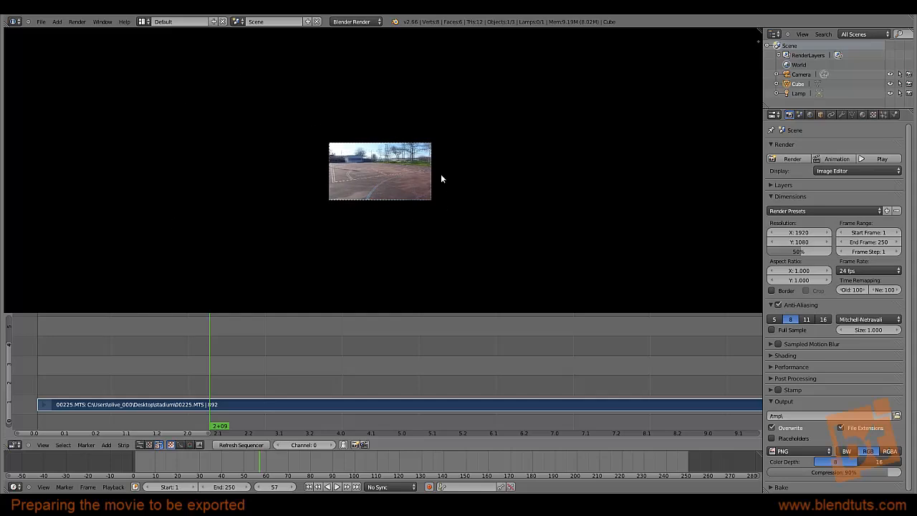
{"action": "scroll", "coordinate": [407, 179], "scroll_direction": "up", "scroll_amount": 6}
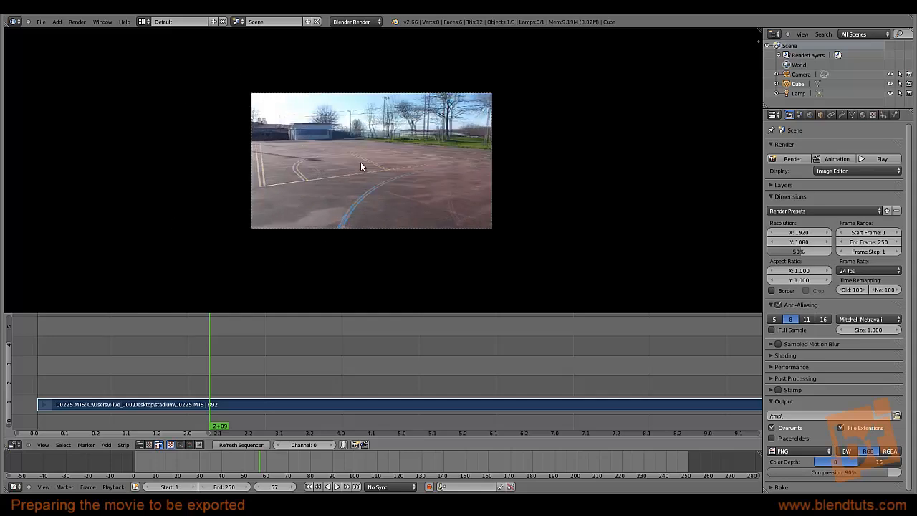
{"action": "scroll", "coordinate": [362, 166], "scroll_direction": "down", "scroll_amount": 4}
{"action": "scroll", "coordinate": [362, 166], "scroll_direction": "up", "scroll_amount": 4}
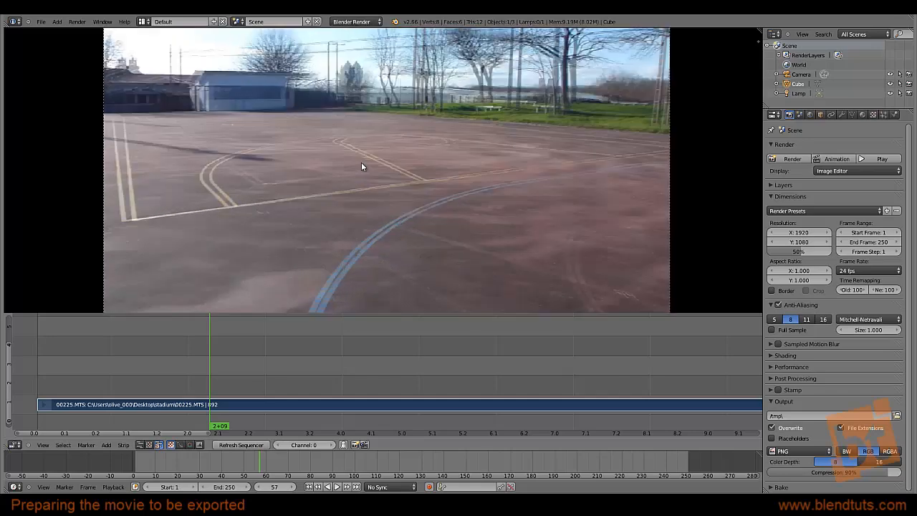
{"action": "scroll", "coordinate": [362, 166], "scroll_direction": "down", "scroll_amount": 2}
{"action": "scroll", "coordinate": [362, 166], "scroll_direction": "up", "scroll_amount": 2}
{"action": "scroll", "coordinate": [362, 166], "scroll_direction": "down", "scroll_amount": 3}
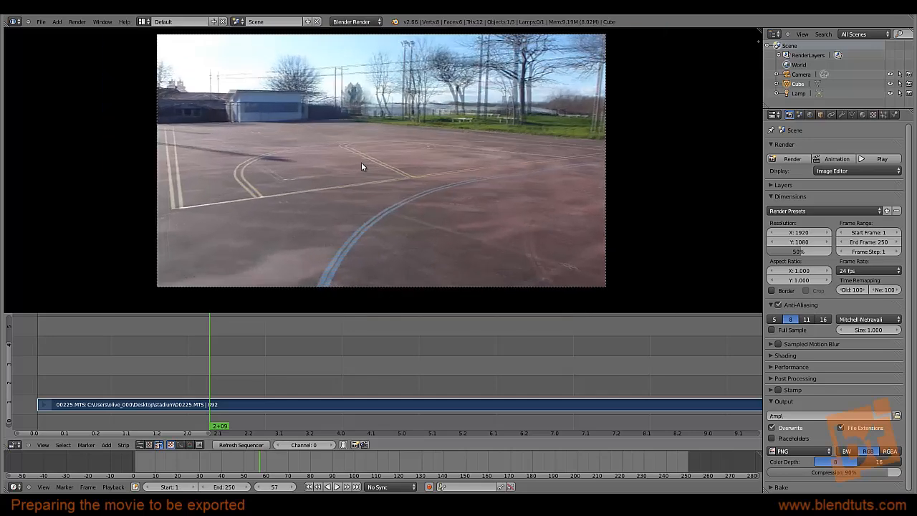
{"action": "scroll", "coordinate": [362, 166], "scroll_direction": "up", "scroll_amount": 1}
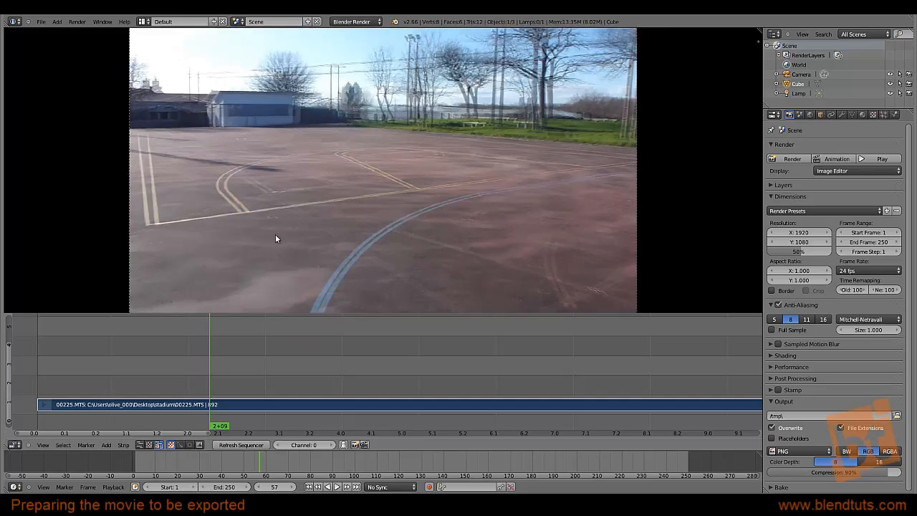
Slide the movie strip earlier than the sequence start and set the current frame to 1.
{"action": "left_click_drag", "start_coordinate": [207, 383], "coordinate": [143, 379]}
{"action": "left_click_drag", "start_coordinate": [216, 387], "coordinate": [102, 407]}
{"action": "key", "text": "g"}
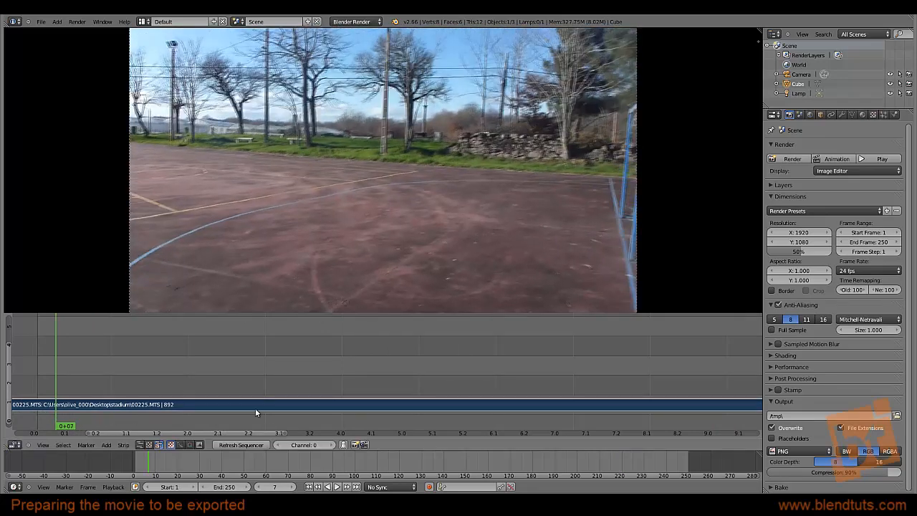
{"action": "left_click_drag", "start_coordinate": [54, 378], "coordinate": [37, 373]}
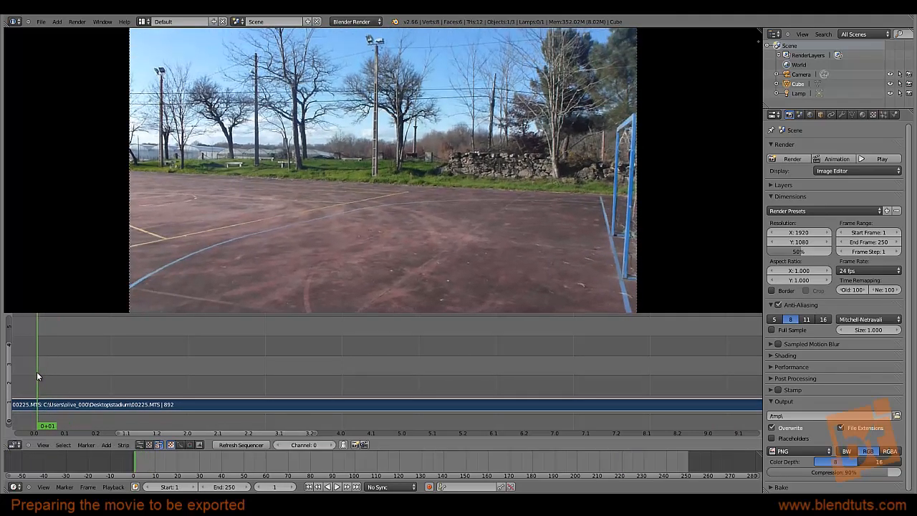
Slide the movie strip further back until the shot with the yellow court circle and trees falls at frame 1.
{"action": "key", "text": "g"}
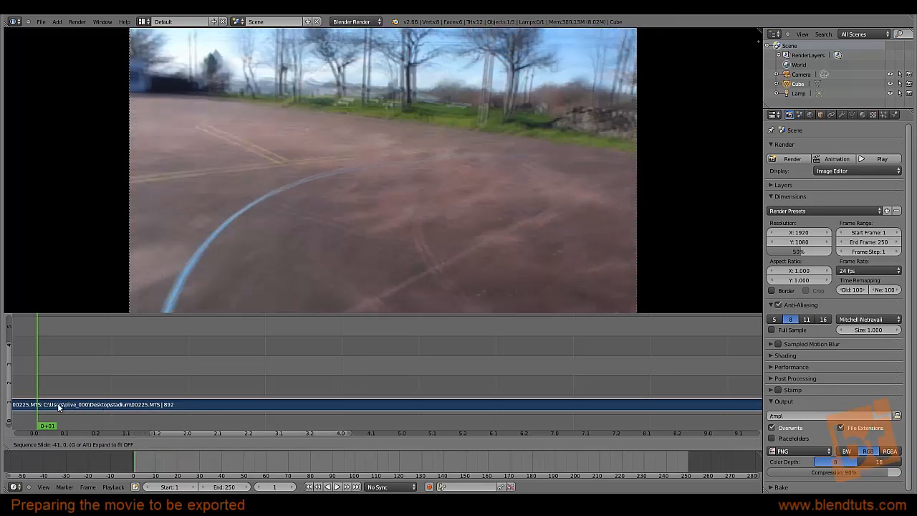
{"action": "left_click", "coordinate": [58, 403]}
{"action": "key", "text": "g"}
{"action": "left_click", "coordinate": [29, 404]}
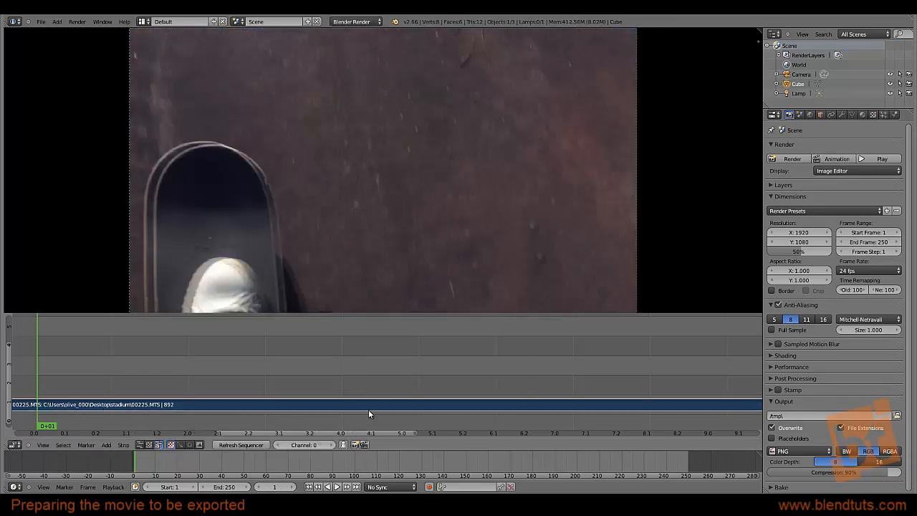
{"action": "scroll", "coordinate": [463, 399], "scroll_direction": "down", "scroll_amount": 5}
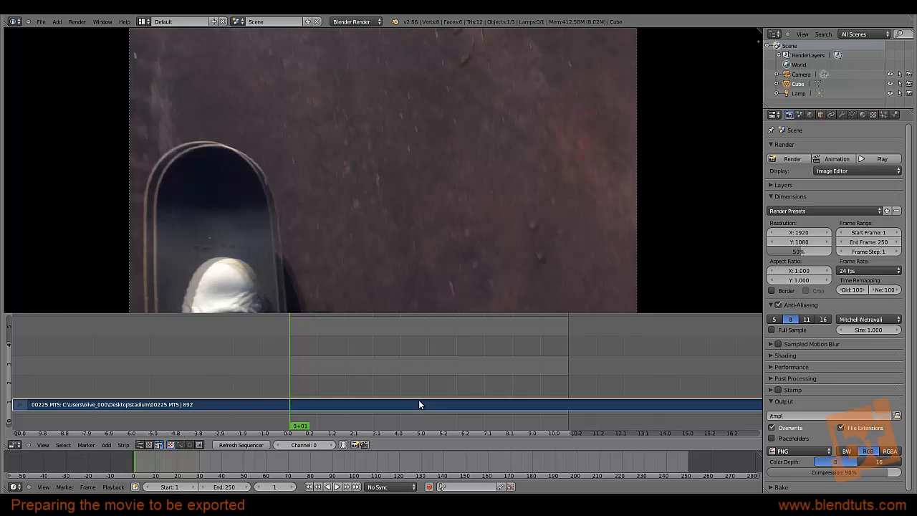
{"action": "key", "text": "g"}
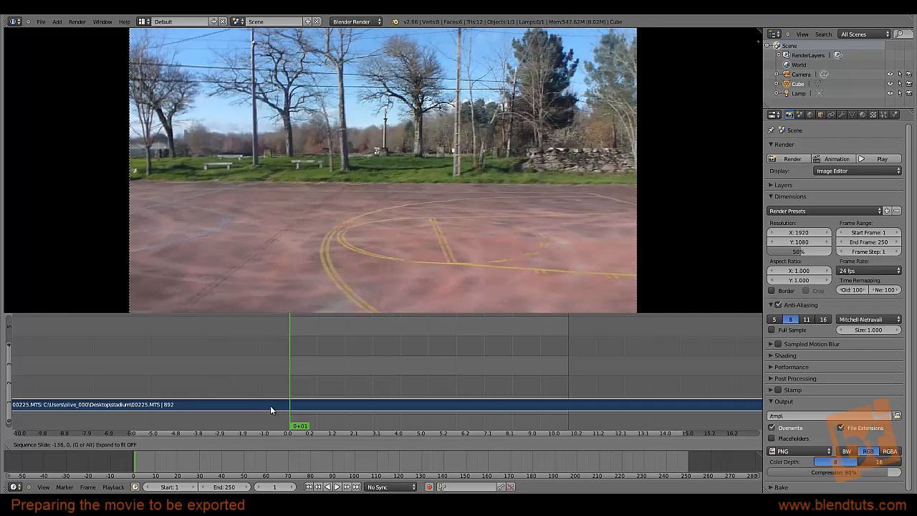
{"action": "left_click", "coordinate": [262, 404]}
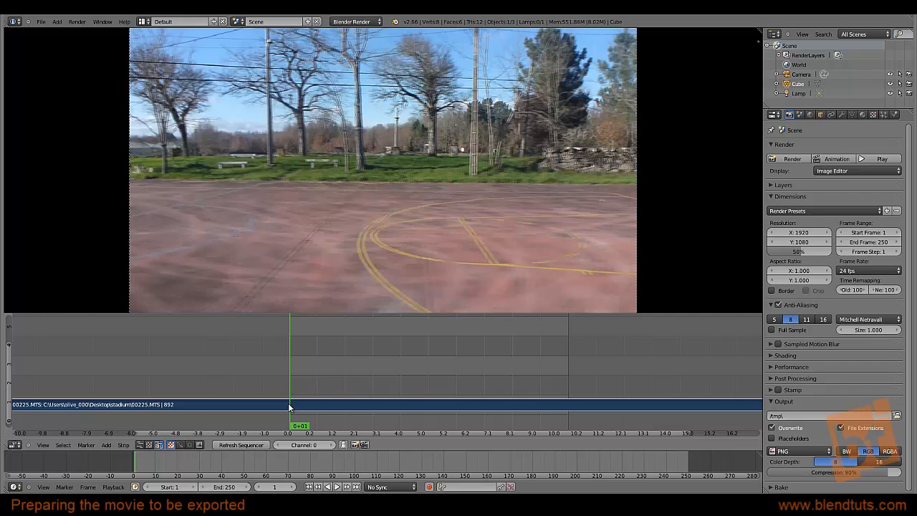
Split the movie strip at frame 1 and select the part before the cut.
{"action": "key", "text": "k"}
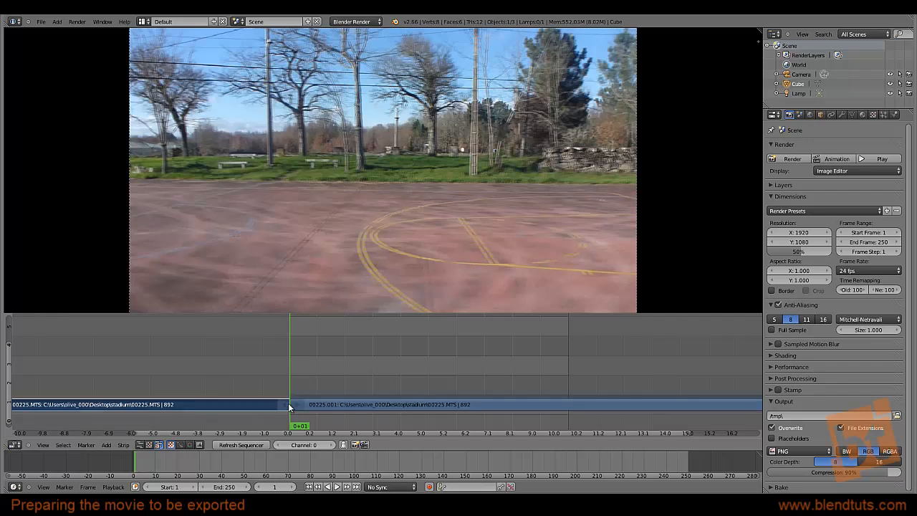
{"action": "right_click", "coordinate": [328, 407]}
{"action": "right_click", "coordinate": [257, 406]}
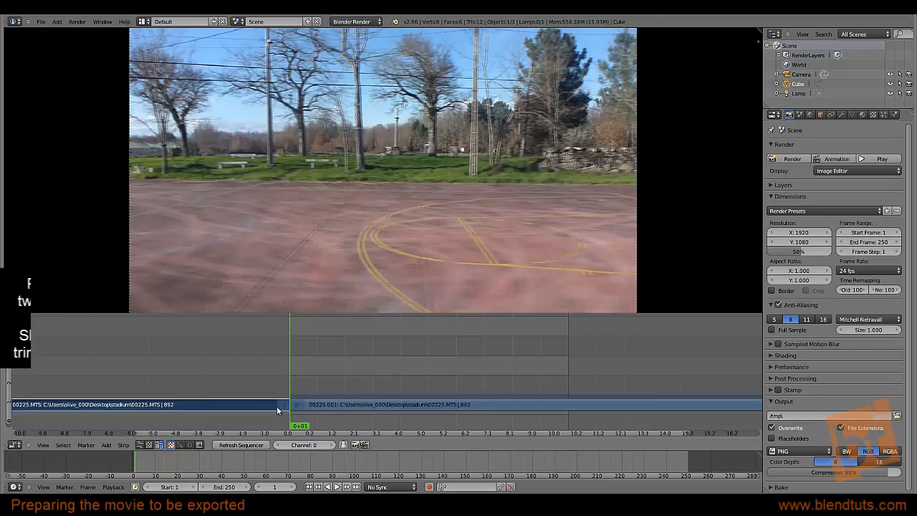
{"action": "right_click", "coordinate": [317, 406]}
{"action": "right_click", "coordinate": [259, 407]}
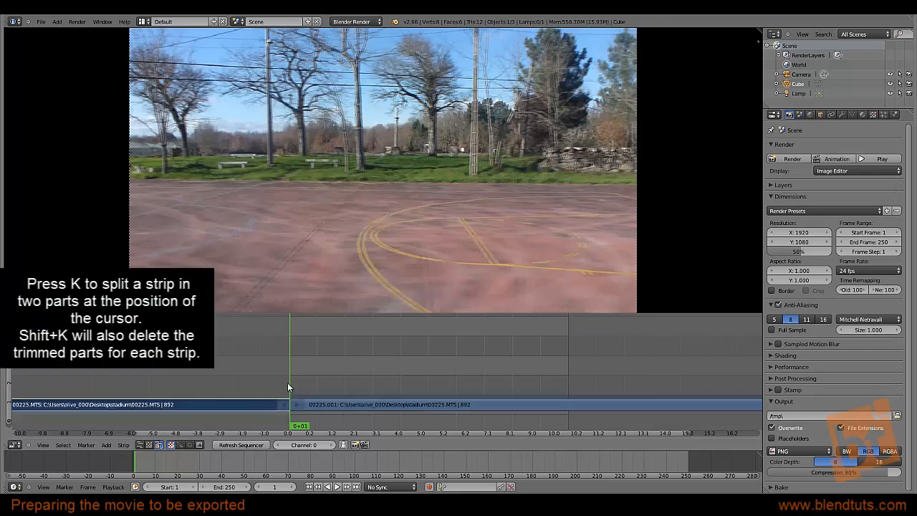
Delete the part of the movie strip that lies before the cut at frame 1.
{"action": "left_click_drag", "start_coordinate": [287, 383], "coordinate": [344, 382]}
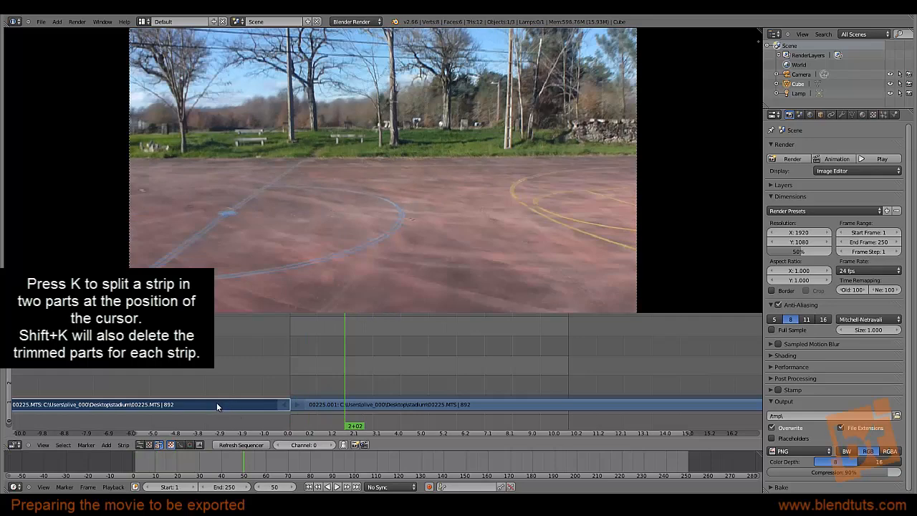
{"action": "key", "text": "x"}
{"action": "left_click", "coordinate": [217, 402]}
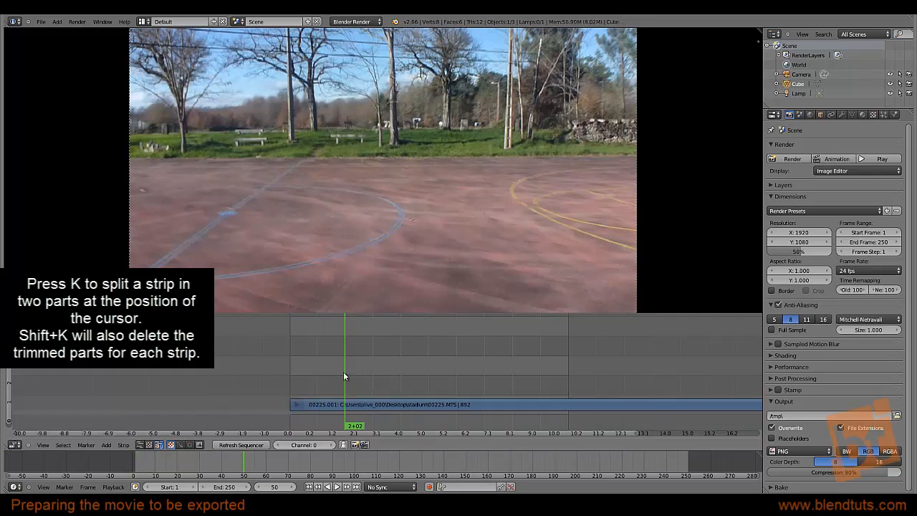
Scrub through the remaining movie strip up to frame 301 to review the footage.
{"action": "left_click_drag", "start_coordinate": [304, 372], "coordinate": [559, 368]}
{"action": "scroll", "coordinate": [558, 369], "scroll_direction": "down", "scroll_amount": 3}
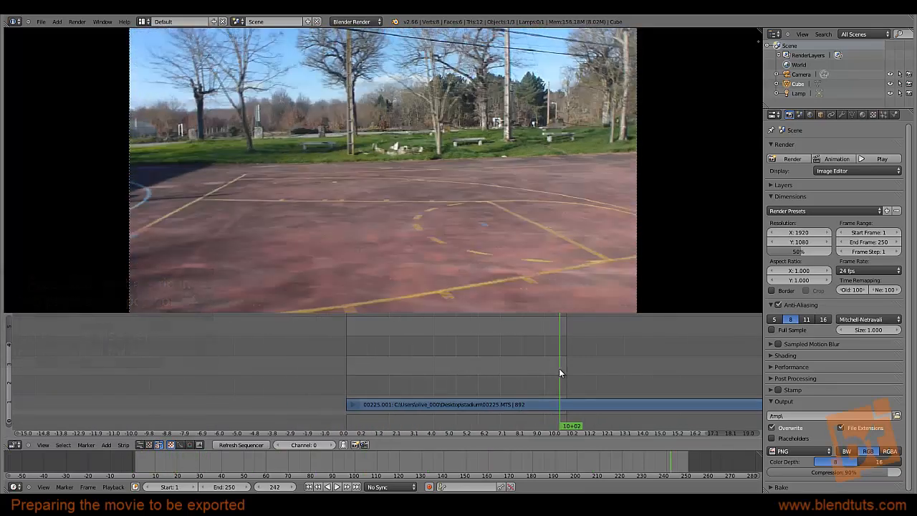
{"action": "middle_click_drag", "start_coordinate": [556, 367], "coordinate": [420, 378]}
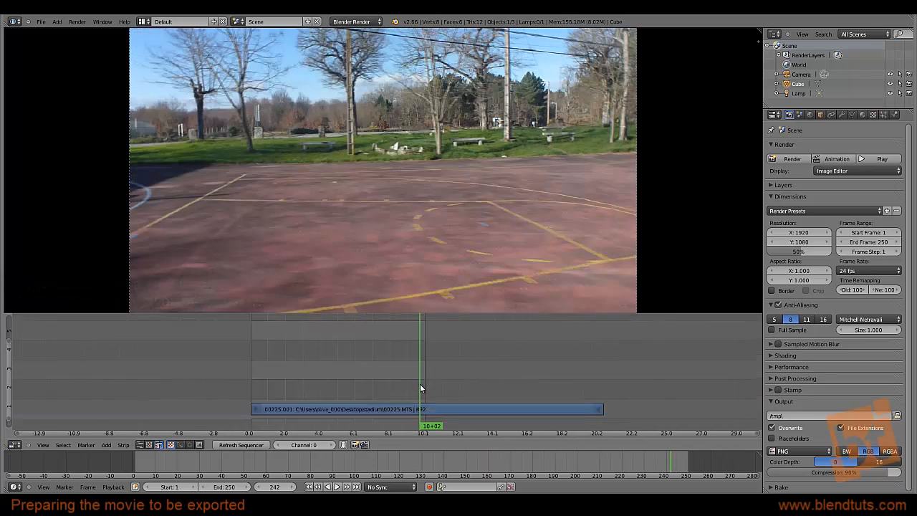
{"action": "left_click_drag", "start_coordinate": [420, 383], "coordinate": [461, 387]}
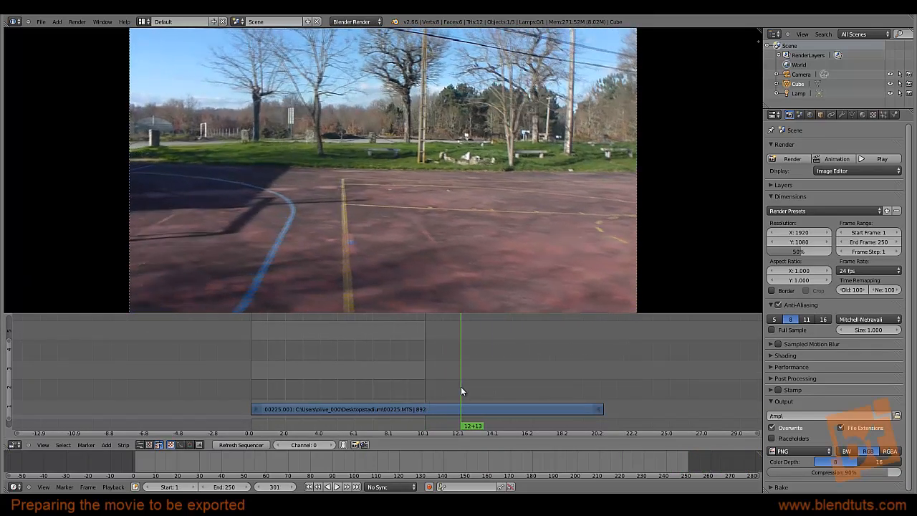
Select the remaining movie strip and show its strip properties beside the sequencer preview.
{"action": "middle_click_drag", "start_coordinate": [472, 227], "coordinate": [464, 225]}
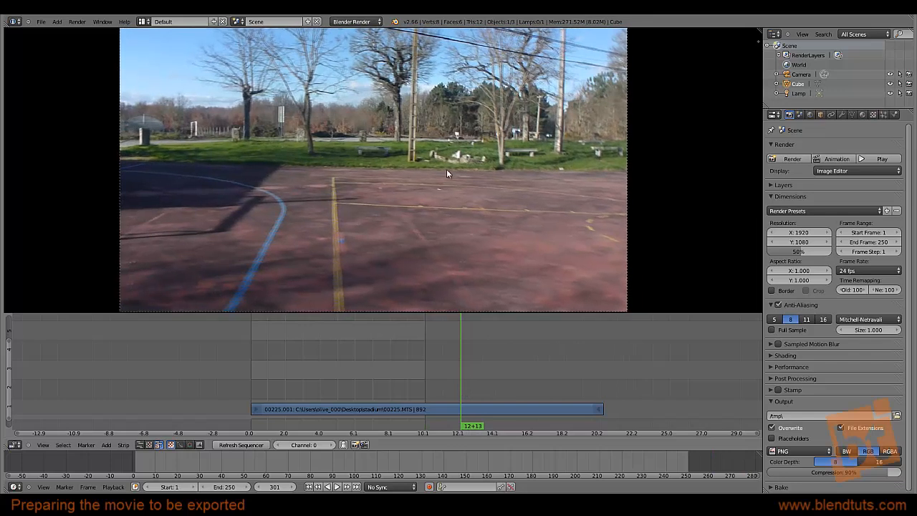
{"action": "key", "text": "n"}
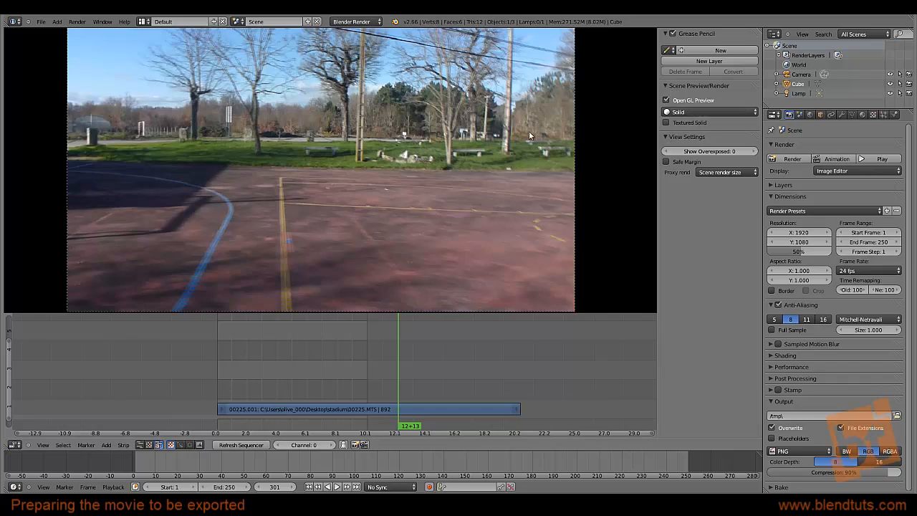
{"action": "key", "text": "n"}
{"action": "key", "text": "n"}
{"action": "middle_click_drag", "start_coordinate": [421, 215], "coordinate": [429, 220]}
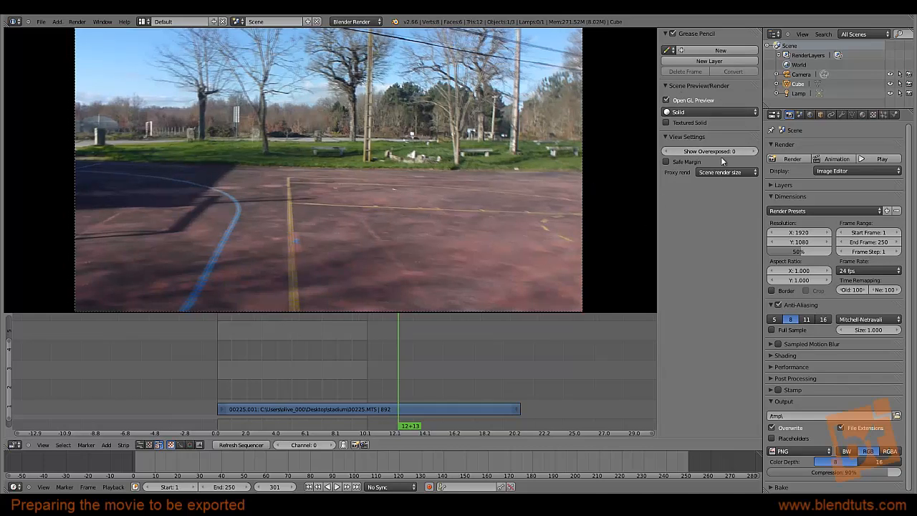
{"action": "right_click", "coordinate": [338, 408]}
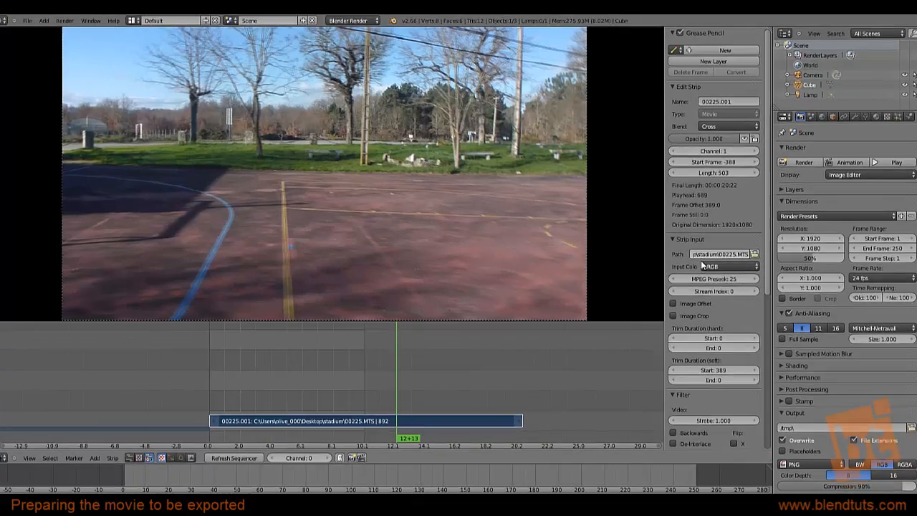
Enable De-Interlace in the video filter settings of the selected movie strip.
{"action": "scroll", "coordinate": [807, 338], "scroll_direction": "down", "scroll_amount": 5}
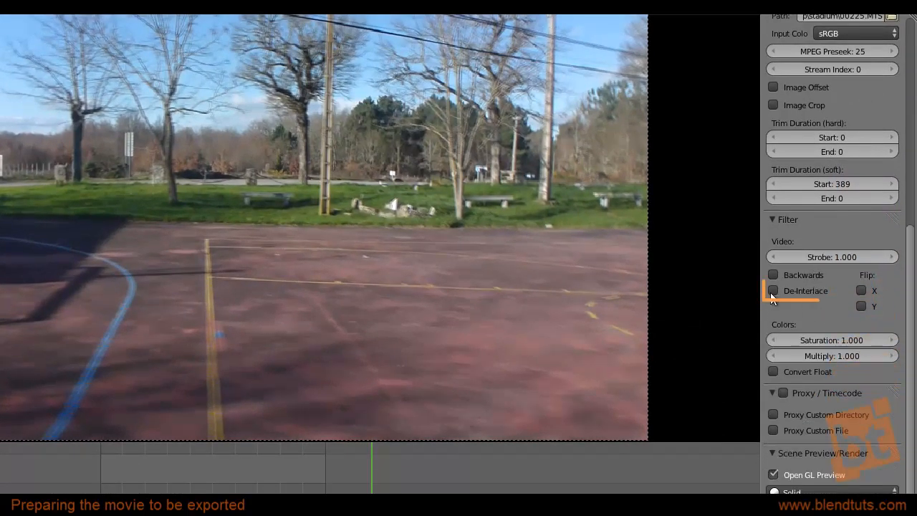
{"action": "left_click", "coordinate": [773, 275]}
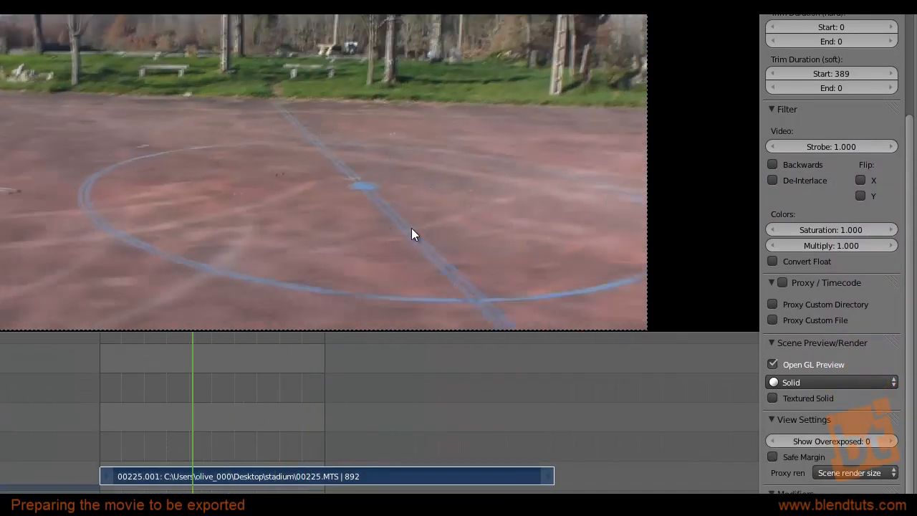
{"action": "left_click", "coordinate": [775, 181]}
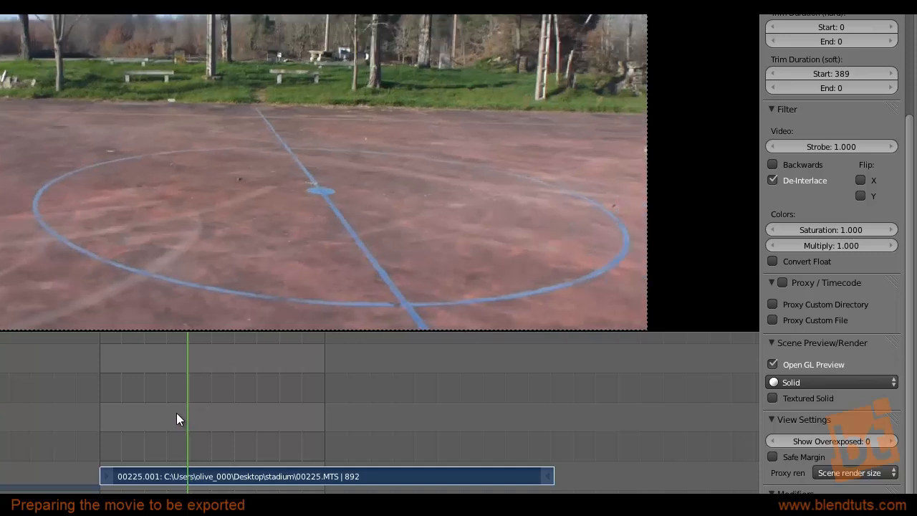
Move to frame 306 and make it the end frame of the scene's playback range.
{"action": "left_click_drag", "start_coordinate": [174, 413], "coordinate": [374, 389]}
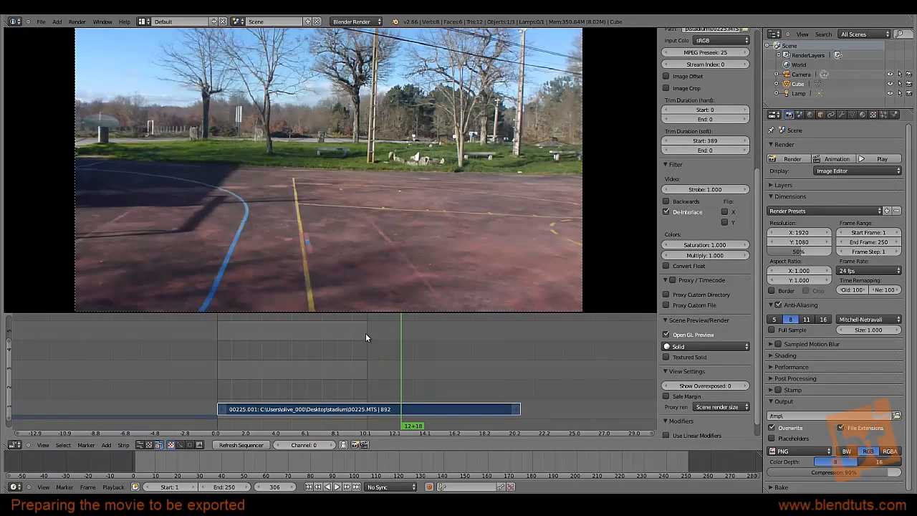
{"action": "scroll", "coordinate": [427, 465], "scroll_direction": "down", "scroll_amount": 2}
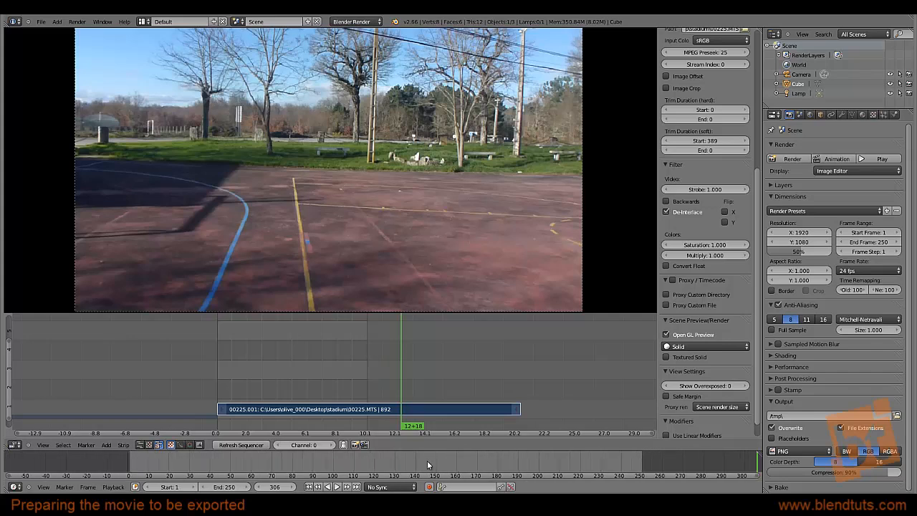
{"action": "key", "text": "e"}
{"action": "scroll", "coordinate": [438, 460], "scroll_direction": "down", "scroll_amount": 1}
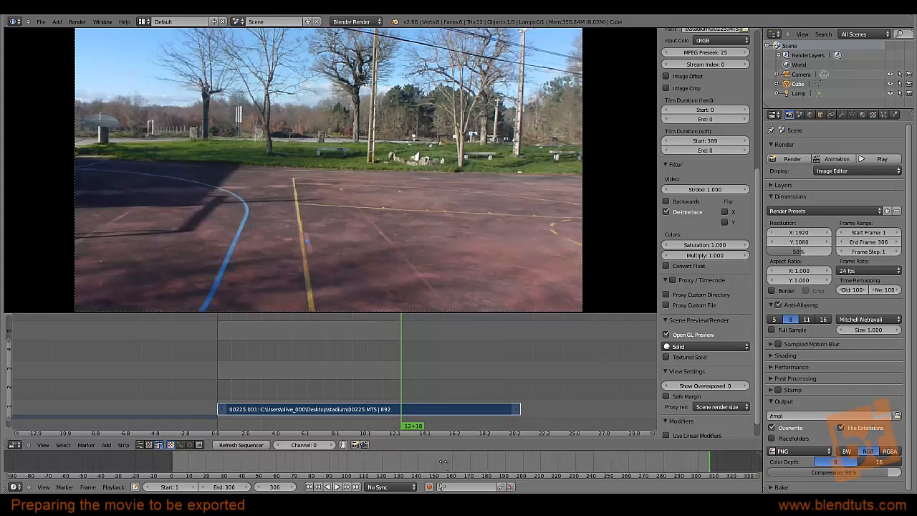
{"action": "middle_click_drag", "start_coordinate": [443, 460], "coordinate": [423, 462]}
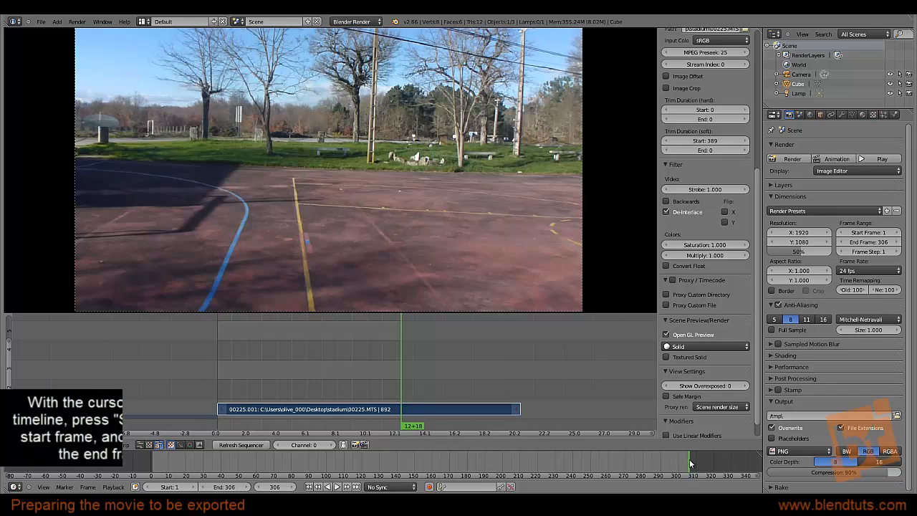
Play the sequence from frame 0 to check the trimmed footage up to the end frame.
{"action": "left_click_drag", "start_coordinate": [378, 363], "coordinate": [215, 366]}
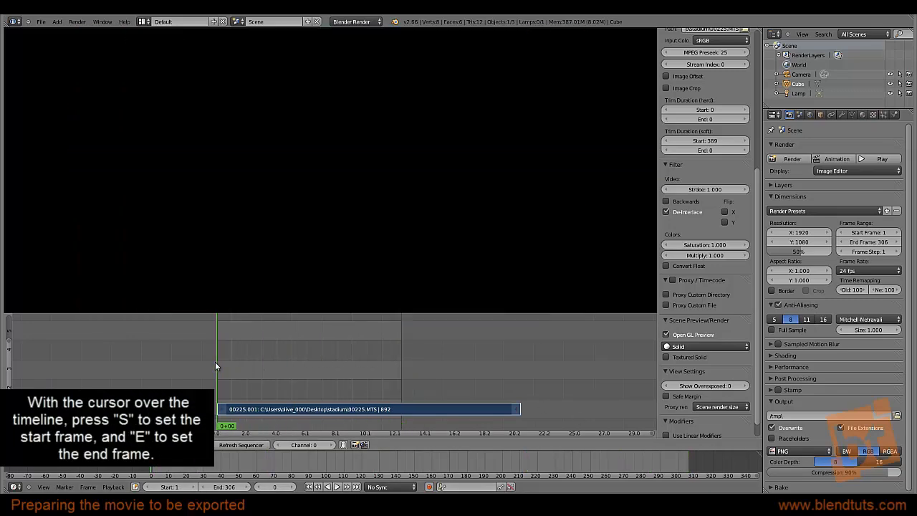
{"action": "key", "text": "alt+a"}
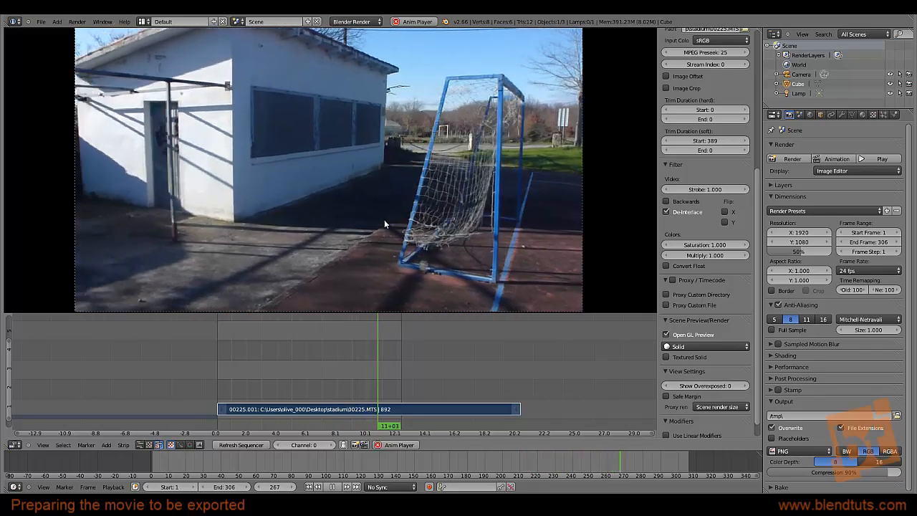
{"action": "key", "text": "alt+a"}
Scrub the footage back to frame 181 and make that frame the scene's end frame.
{"action": "left_click_drag", "start_coordinate": [222, 352], "coordinate": [370, 371]}
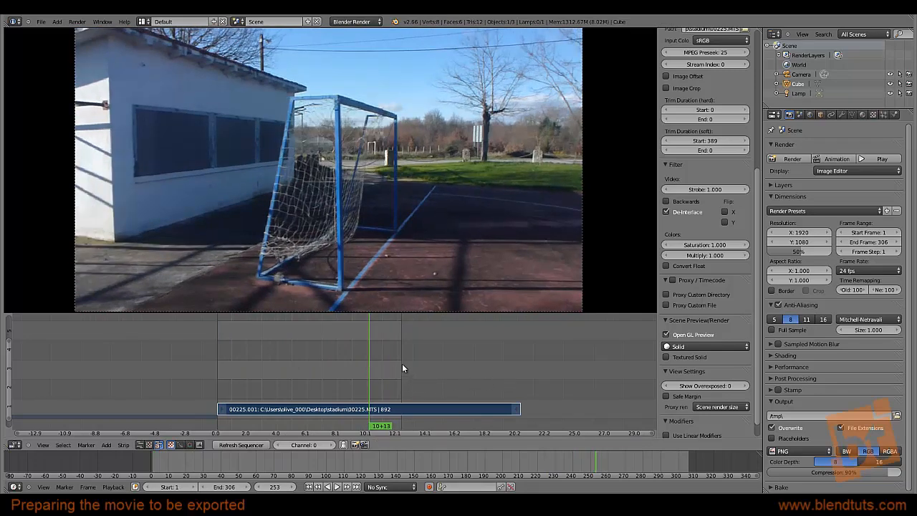
{"action": "left_click", "coordinate": [401, 364]}
{"action": "left_click_drag", "start_coordinate": [401, 363], "coordinate": [330, 367]}
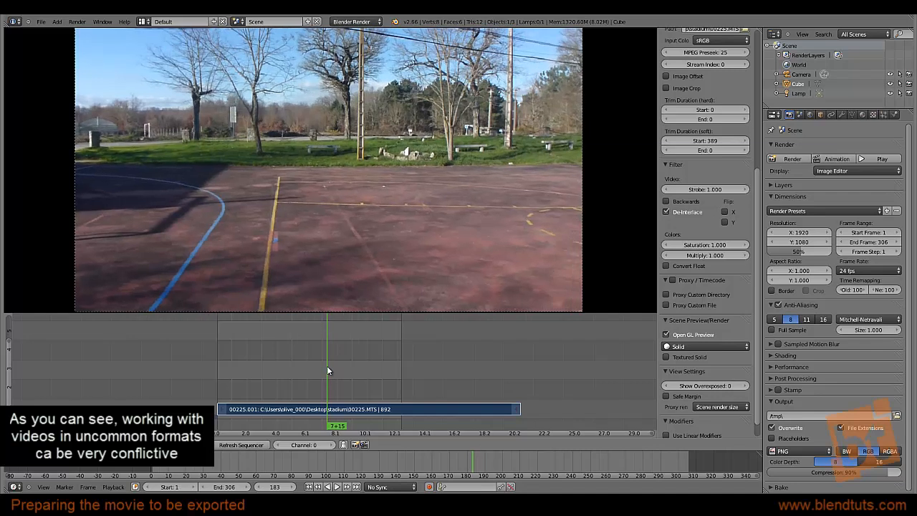
{"action": "left_click_drag", "start_coordinate": [326, 367], "coordinate": [325, 366]}
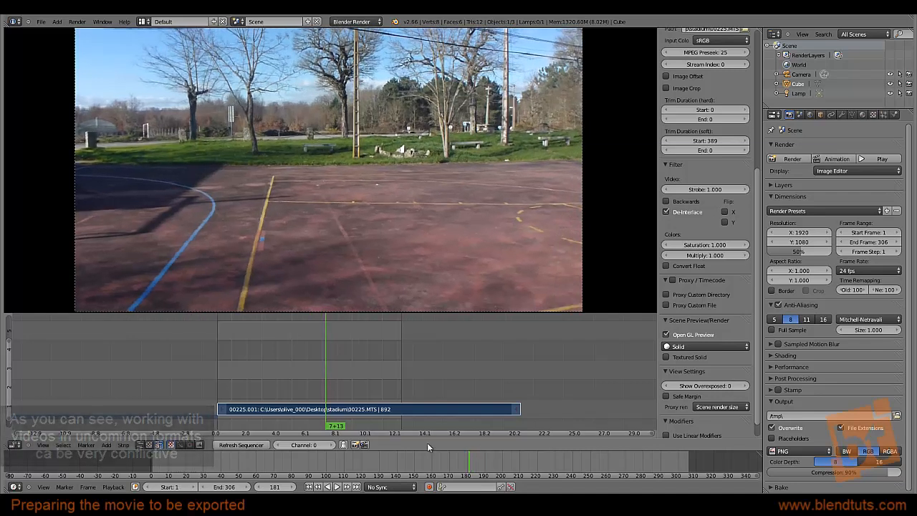
{"action": "key", "text": "e"}
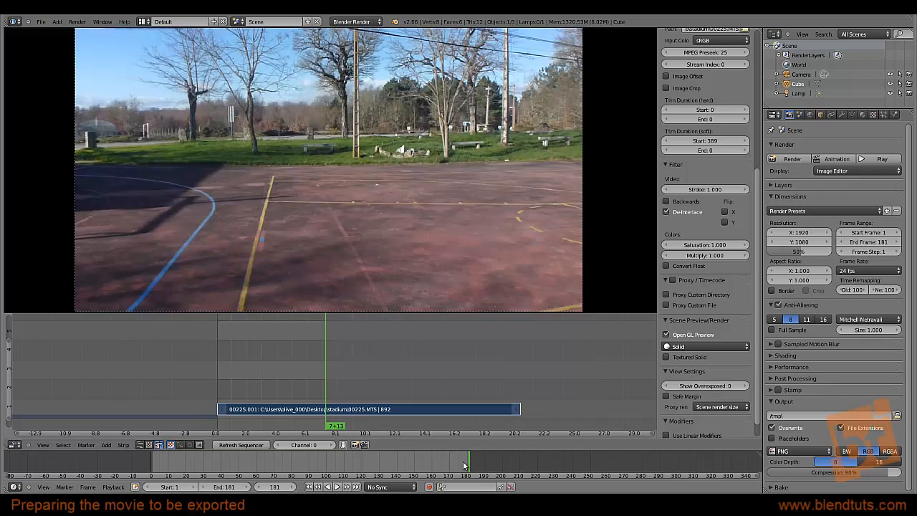
Test render frame 112 of the sequence and return to the sequencer.
{"action": "left_click_drag", "start_coordinate": [464, 465], "coordinate": [347, 460]}
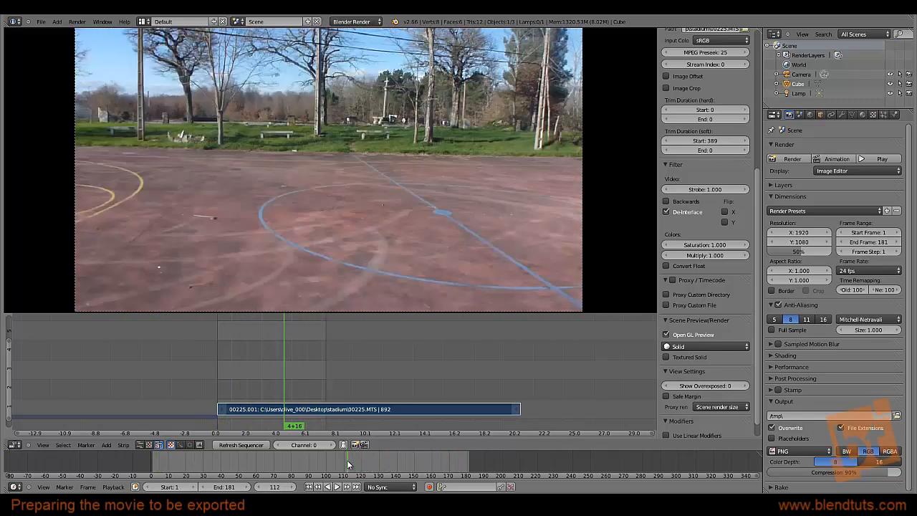
{"action": "key", "text": "F12"}
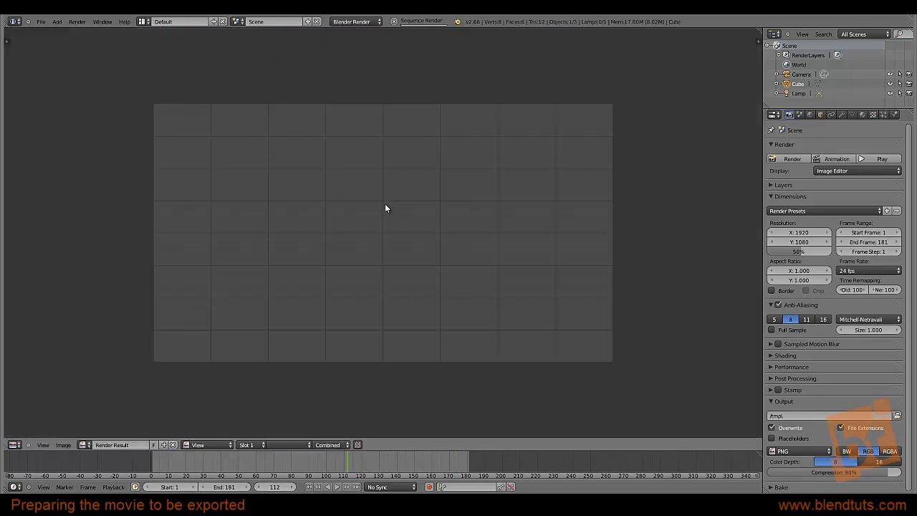
{"action": "key", "text": "Escape"}
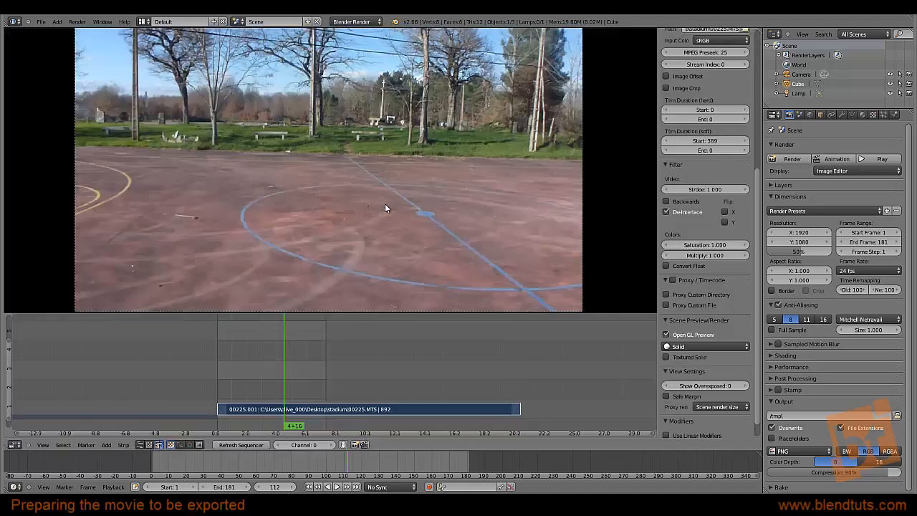
Play the shortened sequence from frame 2 and stop playback at frame 147.
{"action": "left_click_drag", "start_coordinate": [288, 384], "coordinate": [323, 391]}
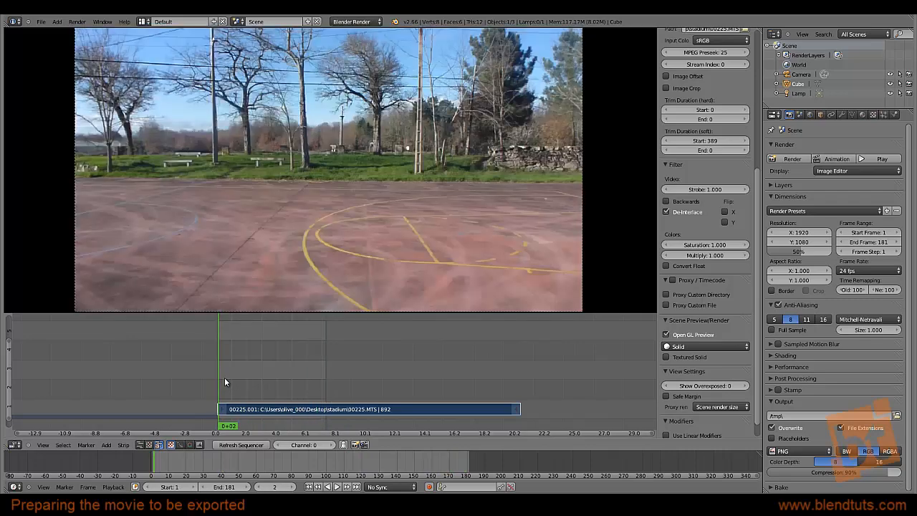
{"action": "key", "text": "alt+a"}
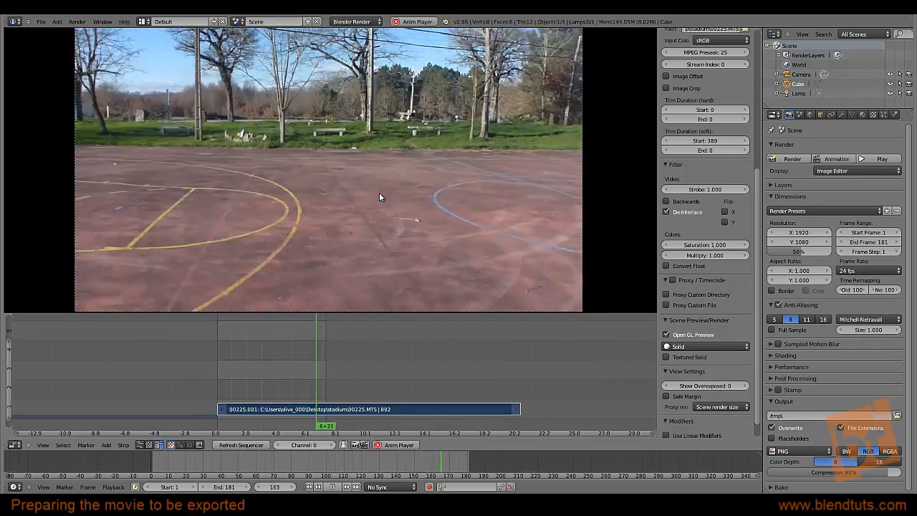
{"action": "left_click", "coordinate": [305, 354]}
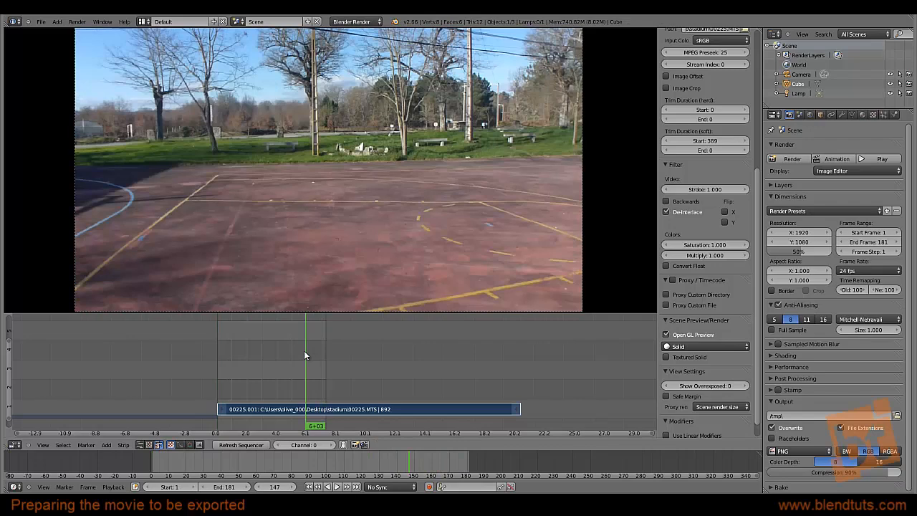
Advance three frames to frame 150, test render it, and return to the sequencer.
{"action": "key", "text": "Right"}
{"action": "key", "text": "Right"}
{"action": "key", "text": "Right"}
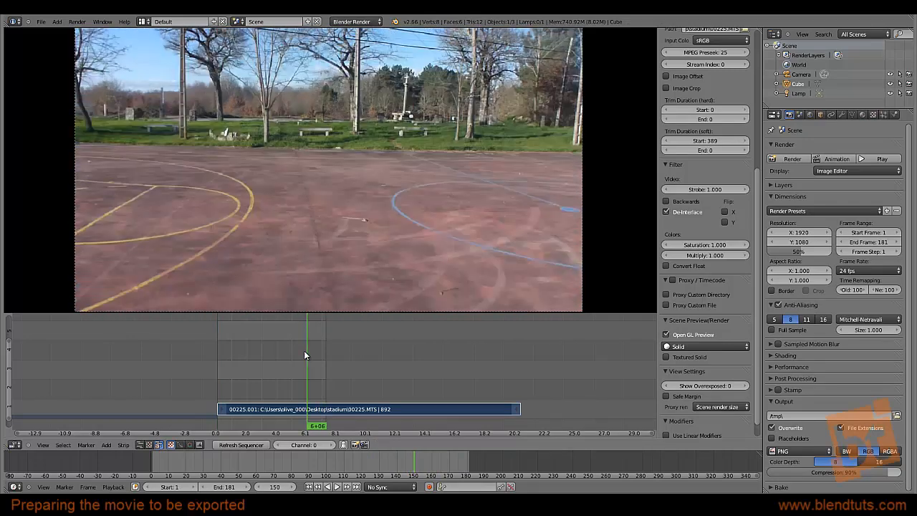
{"action": "key", "text": "F12"}
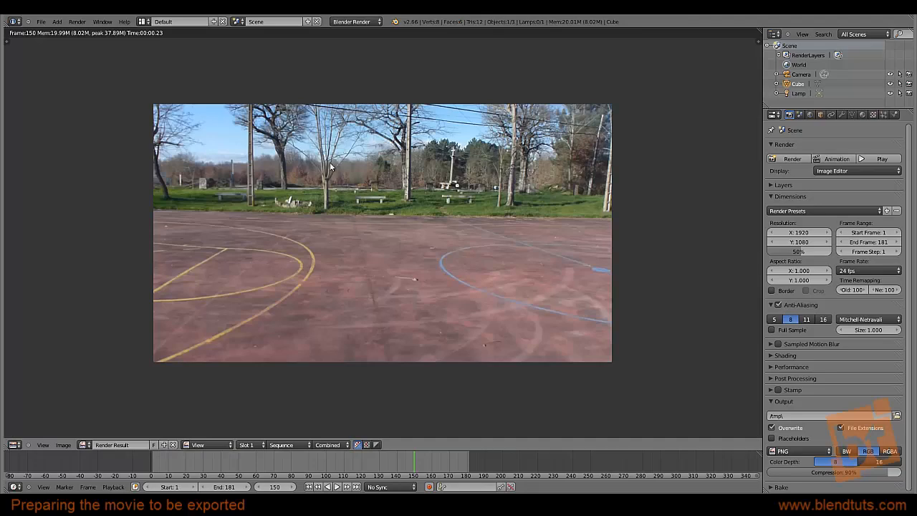
{"action": "key", "text": "Escape"}
Move to frame 0 and reload the selected movie strip with its length adjusted.
{"action": "left_click_drag", "start_coordinate": [301, 377], "coordinate": [212, 381]}
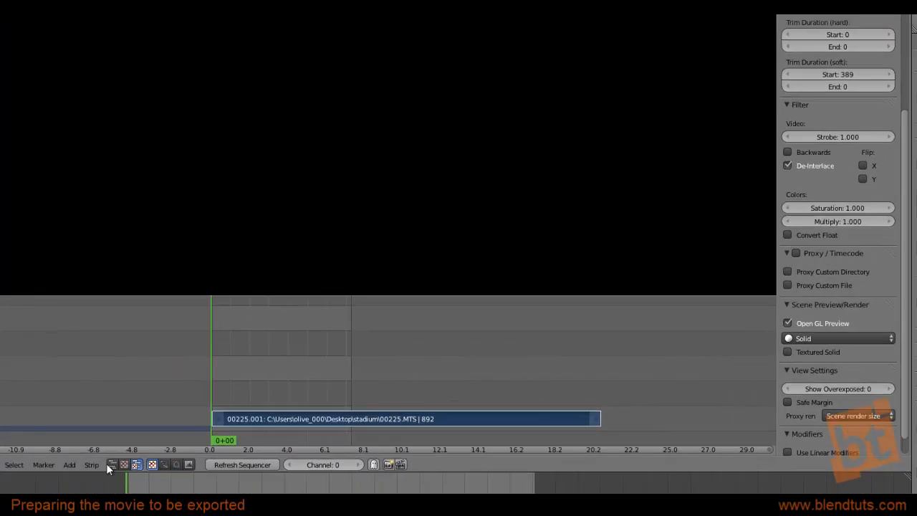
{"action": "left_click", "coordinate": [92, 464]}
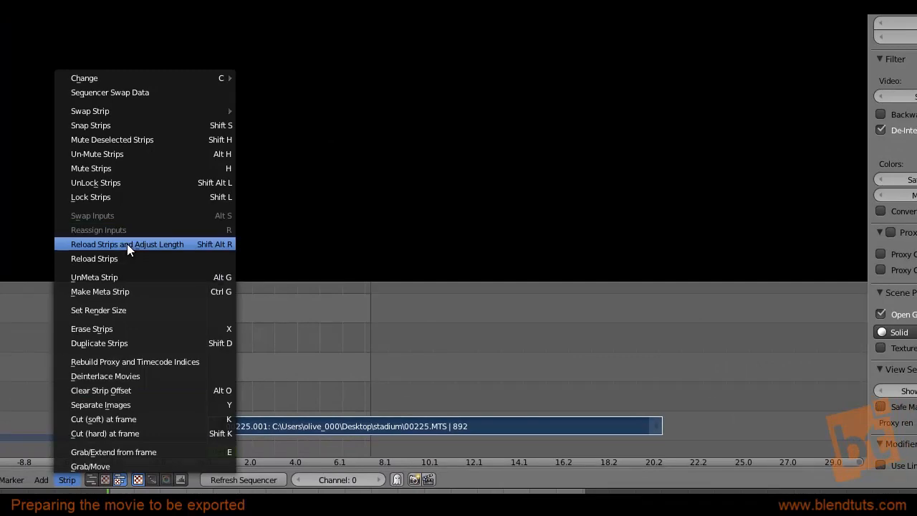
{"action": "left_click", "coordinate": [126, 244]}
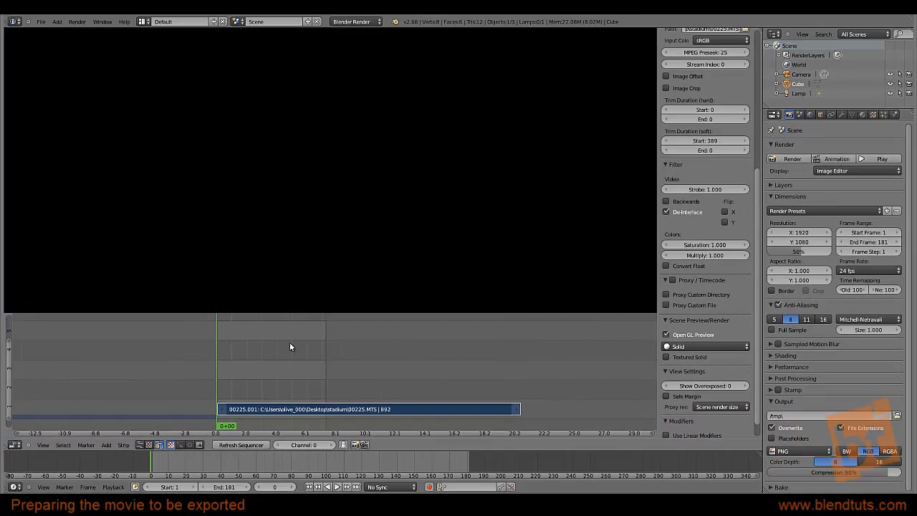
Play the reloaded strip from frame 0, stop playback, and scrub to frame 148 to check the footage.
{"action": "key", "text": "alt+a"}
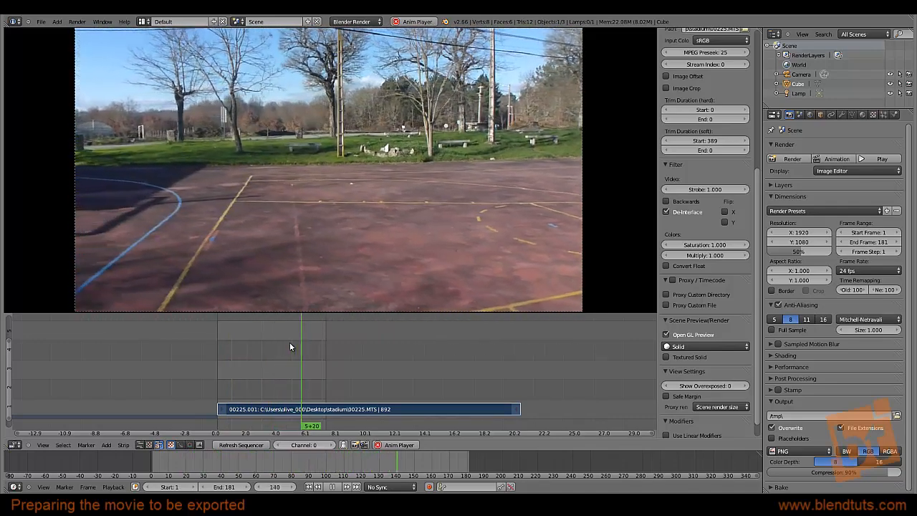
{"action": "key", "text": "Escape"}
{"action": "left_click_drag", "start_coordinate": [304, 383], "coordinate": [306, 387]}
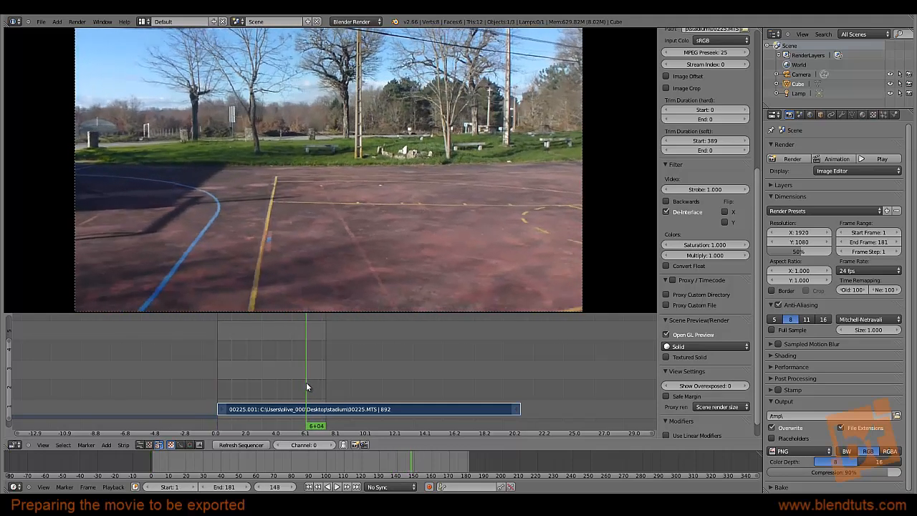
Set the end frame to 150 at the current frame and play the shortened sequence from frame 2, stopping near its end.
{"action": "left_click", "coordinate": [416, 469]}
{"action": "key", "text": "e"}
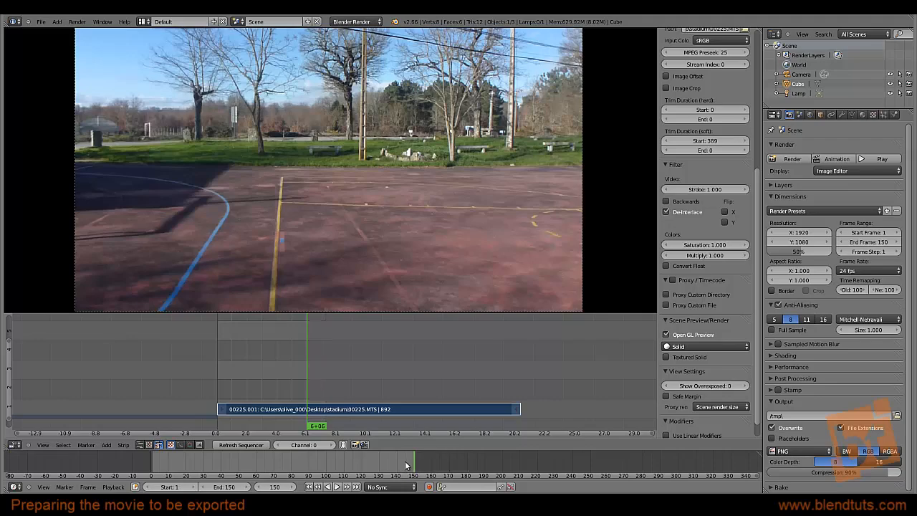
{"action": "key", "text": "alt+a"}
{"action": "left_click_drag", "start_coordinate": [183, 459], "coordinate": [149, 460]}
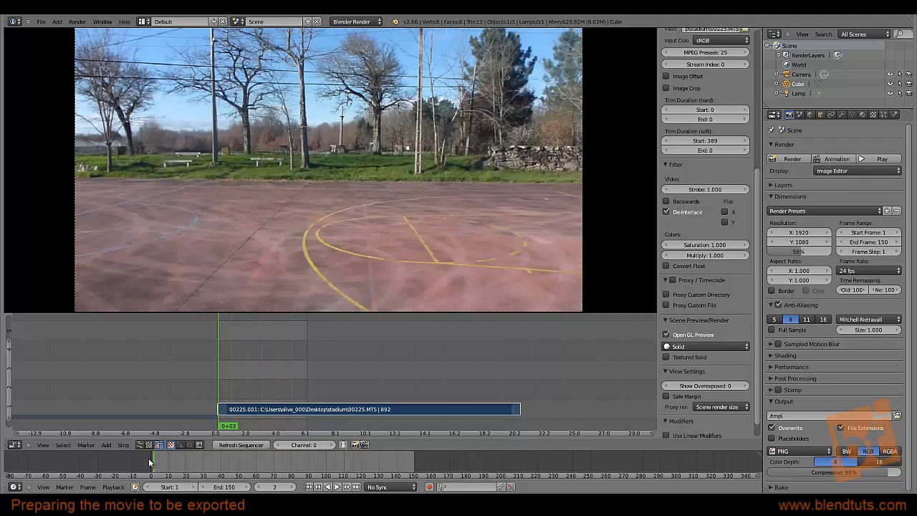
{"action": "key", "text": "alt+a"}
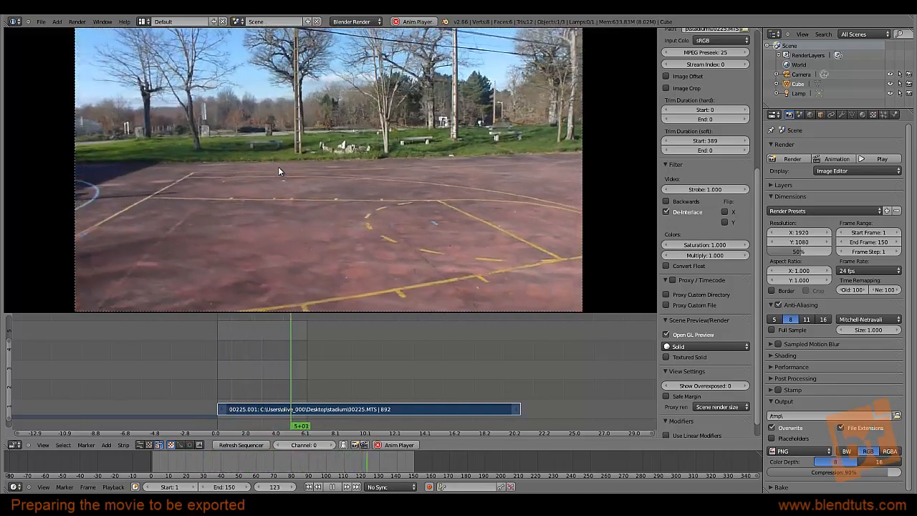
{"action": "key", "text": "Escape"}
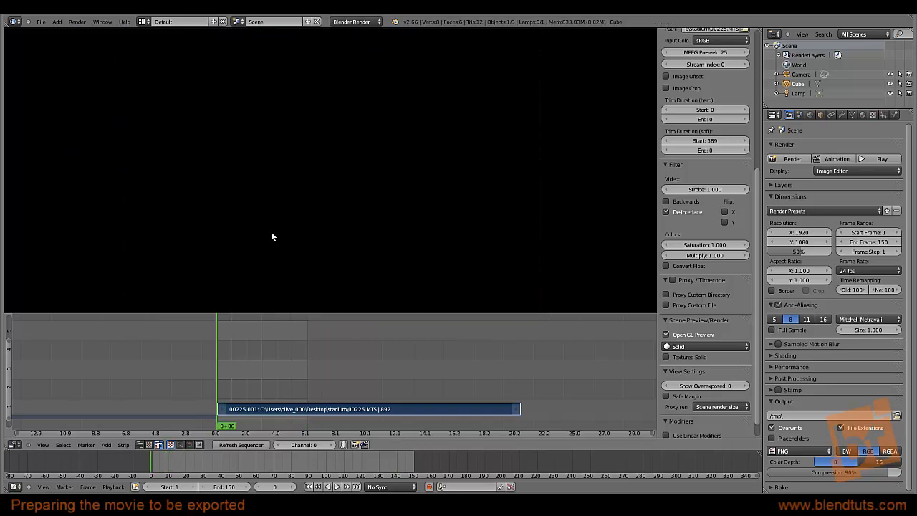
Reload the movie strip with its length adjusted and move to frame 1, where the strip begins.
{"action": "left_click", "coordinate": [123, 445]}
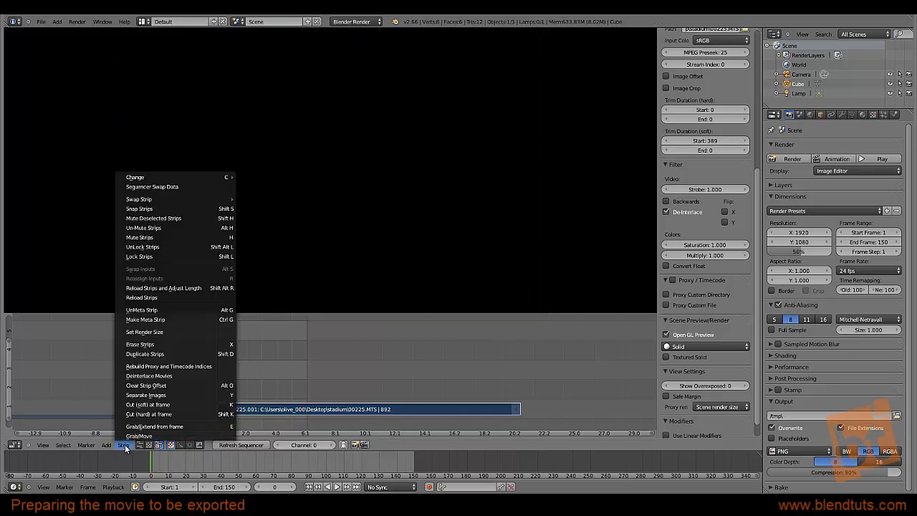
{"action": "left_click", "coordinate": [194, 288]}
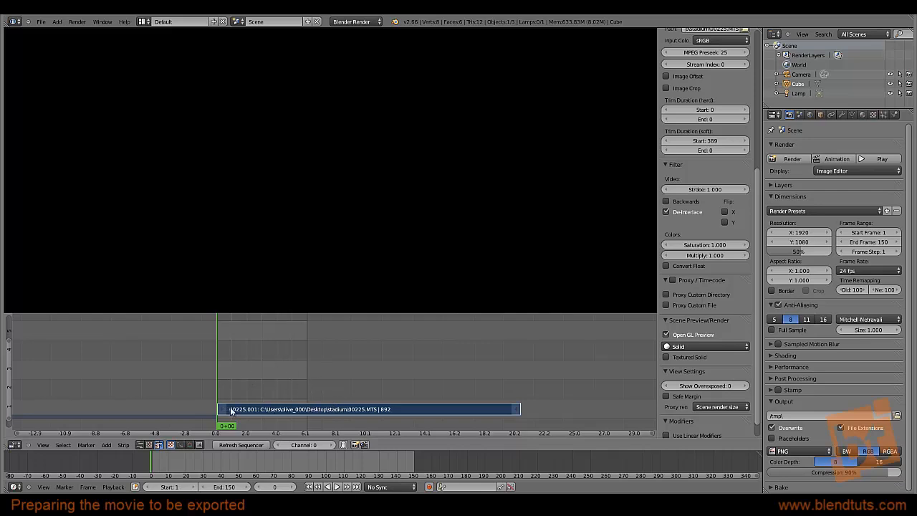
{"action": "scroll", "coordinate": [230, 411], "scroll_direction": "up", "scroll_amount": 10}
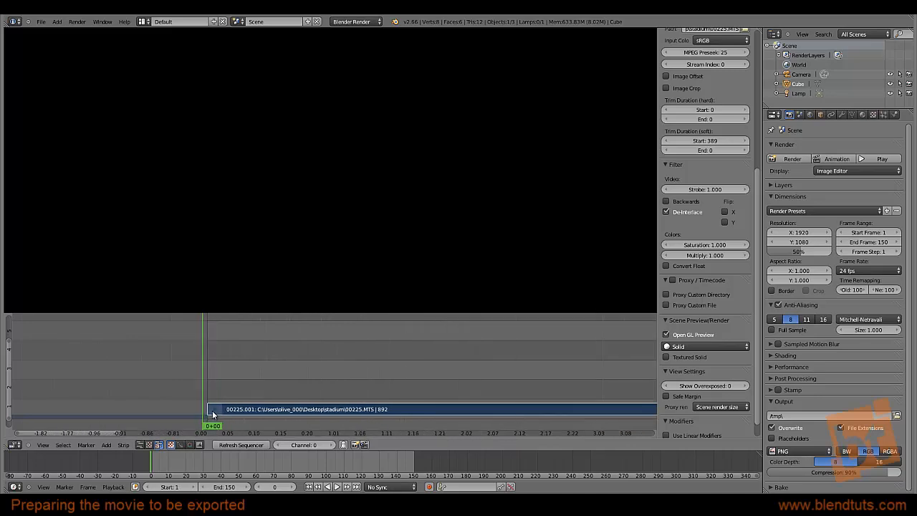
{"action": "left_click", "coordinate": [208, 396]}
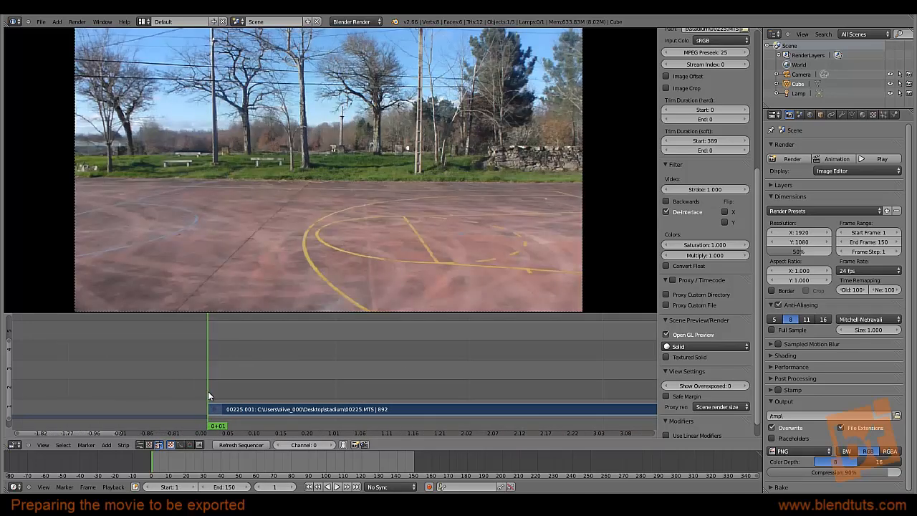
Scrub through the footage to frame 57, test render that frame, and return to the sequencer.
{"action": "left_click_drag", "start_coordinate": [208, 396], "coordinate": [456, 385]}
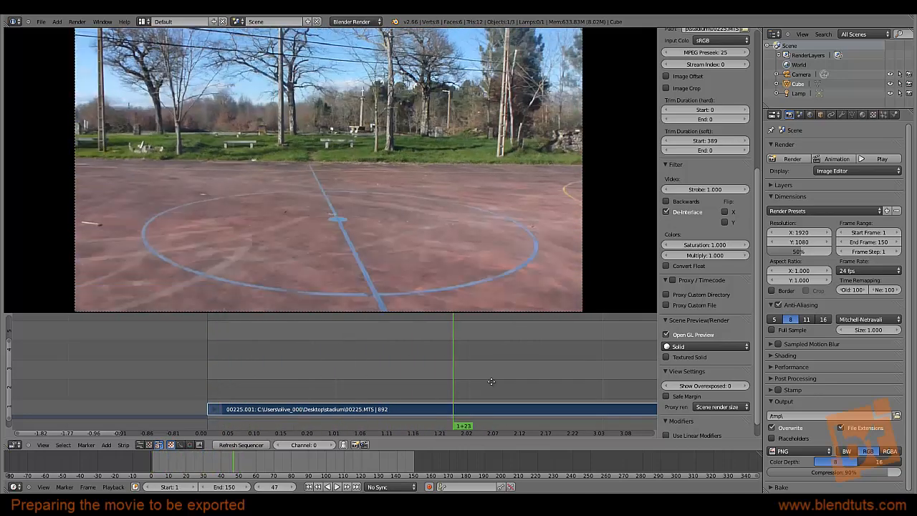
{"action": "middle_click_drag", "start_coordinate": [491, 378], "coordinate": [333, 372]}
{"action": "scroll", "coordinate": [332, 372], "scroll_direction": "down", "scroll_amount": 18}
{"action": "middle_click_drag", "start_coordinate": [387, 375], "coordinate": [362, 374]}
{"action": "left_click_drag", "start_coordinate": [362, 374], "coordinate": [307, 389]}
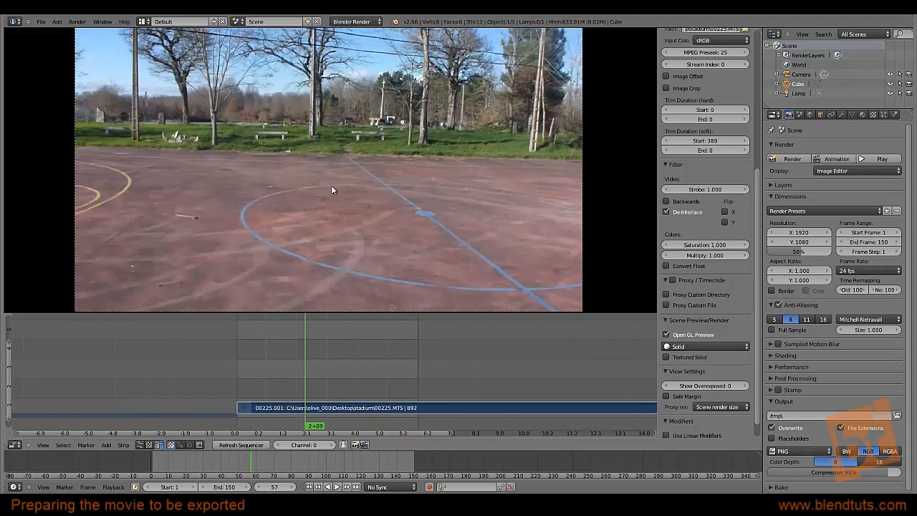
{"action": "key", "text": "F12"}
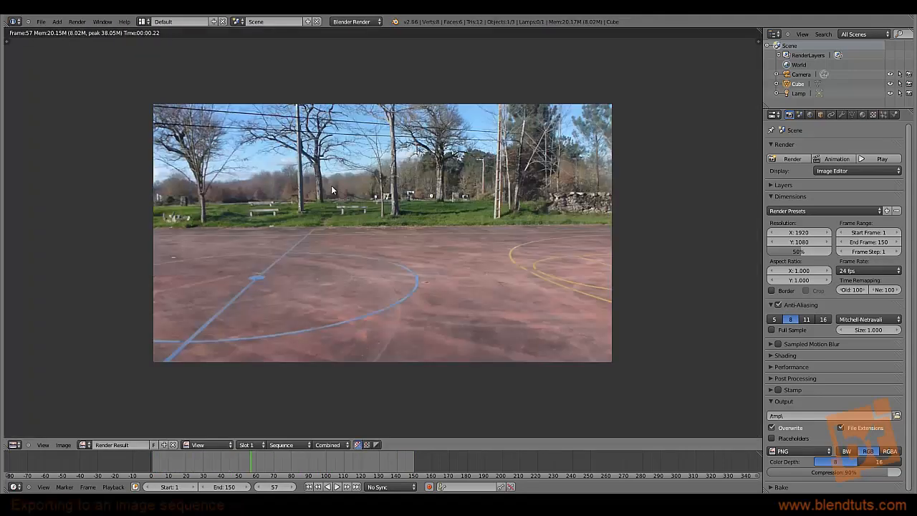
{"action": "key", "text": "Escape"}
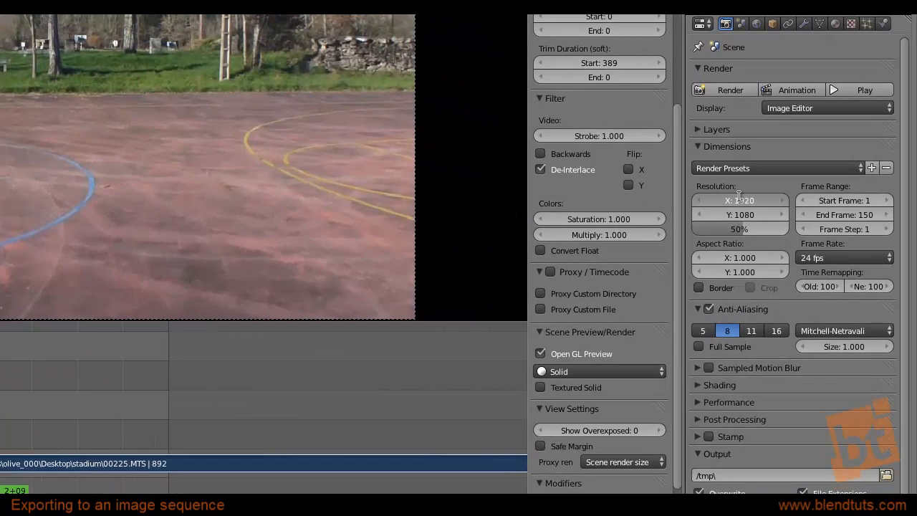
Set the render resolution to 1280 by 720 at 100% scale.
{"action": "left_click", "coordinate": [739, 199]}
{"action": "key", "text": "Return"}
{"action": "left_click_drag", "start_coordinate": [744, 227], "coordinate": [850, 244]}
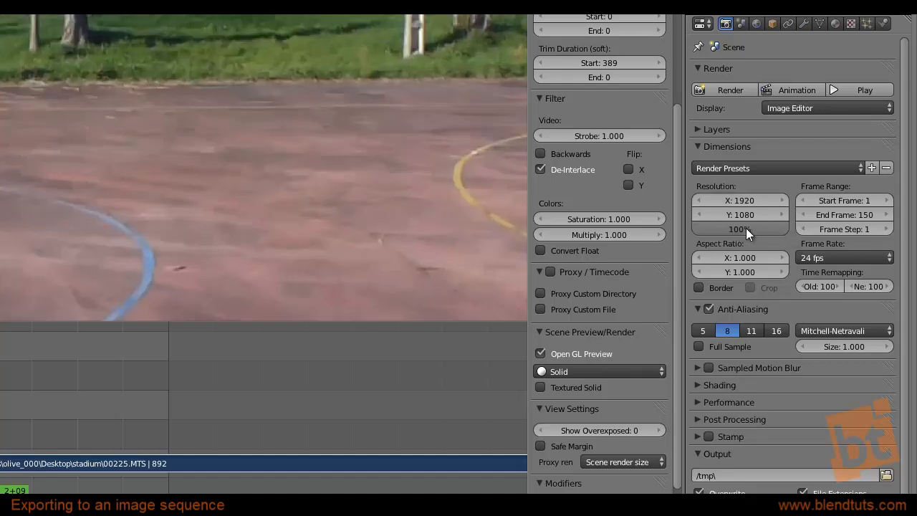
{"action": "left_click", "coordinate": [739, 200]}
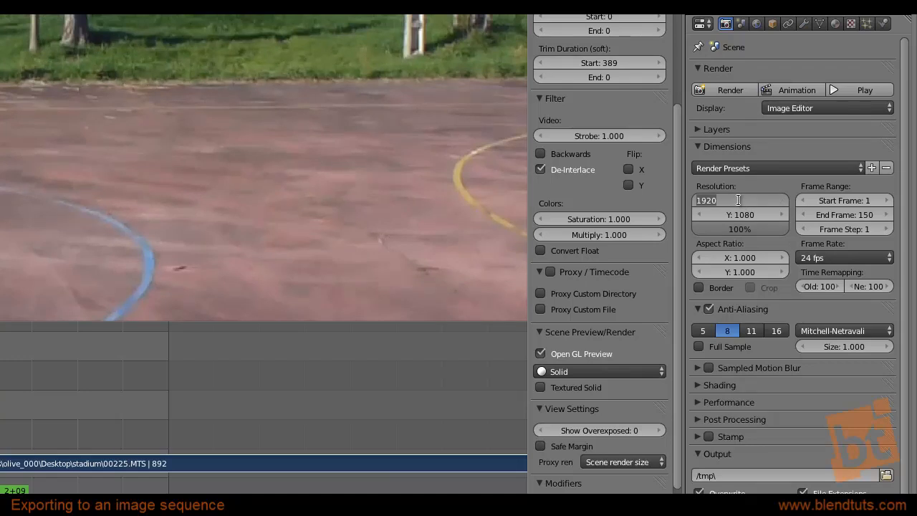
{"action": "type", "text": "12"}
{"action": "key", "text": "Tab"}
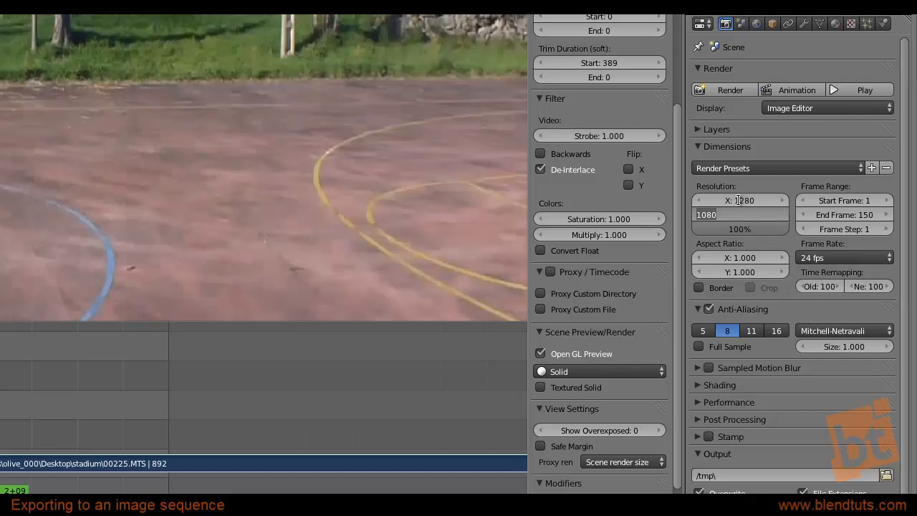
{"action": "type", "text": "720"}
{"action": "key", "text": "Return"}
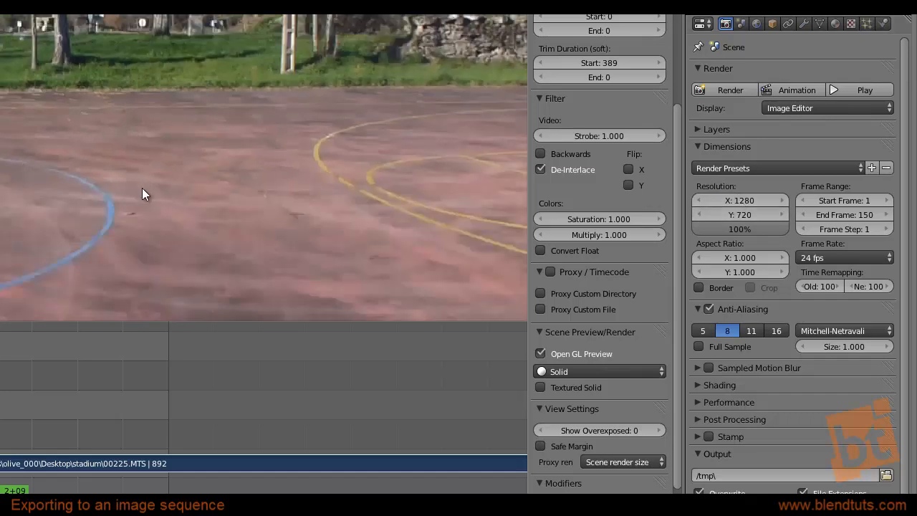
{"action": "middle_click_drag", "start_coordinate": [125, 184], "coordinate": [130, 177]}
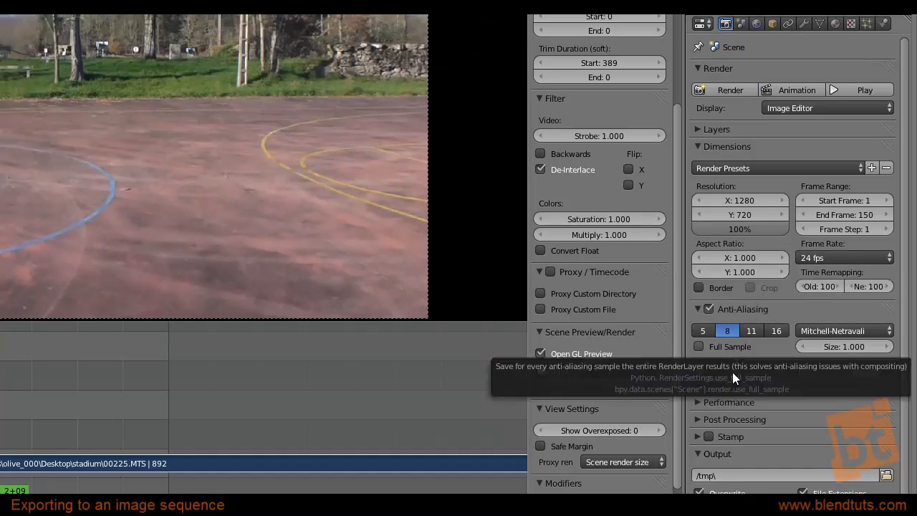
Browse for the output path in the Desktop's stadium folder and check the contents of the existing image_sequence folder.
{"action": "left_click", "coordinate": [886, 475]}
{"action": "left_click", "coordinate": [58, 252]}
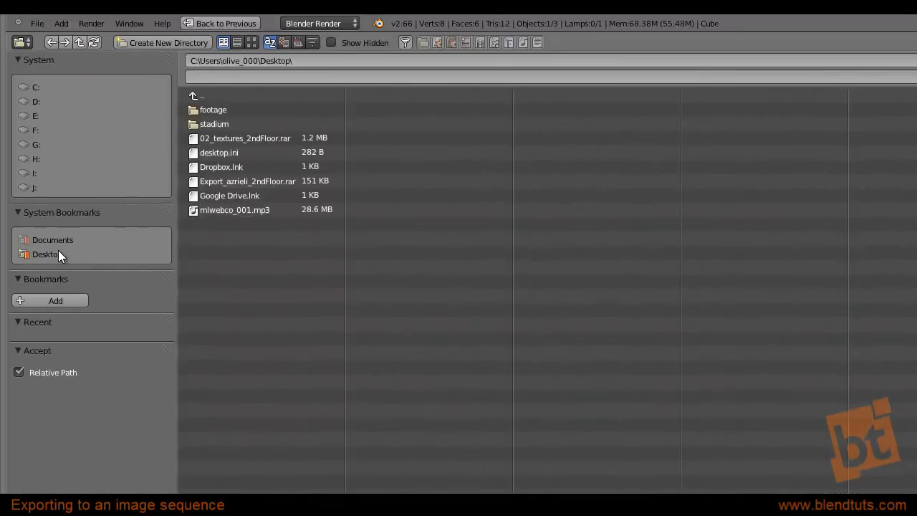
{"action": "left_click", "coordinate": [204, 134]}
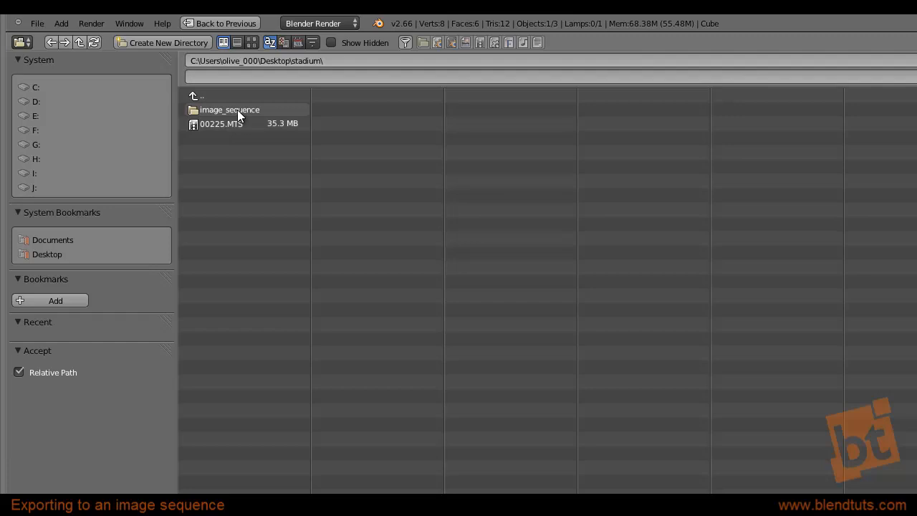
{"action": "left_click", "coordinate": [232, 110]}
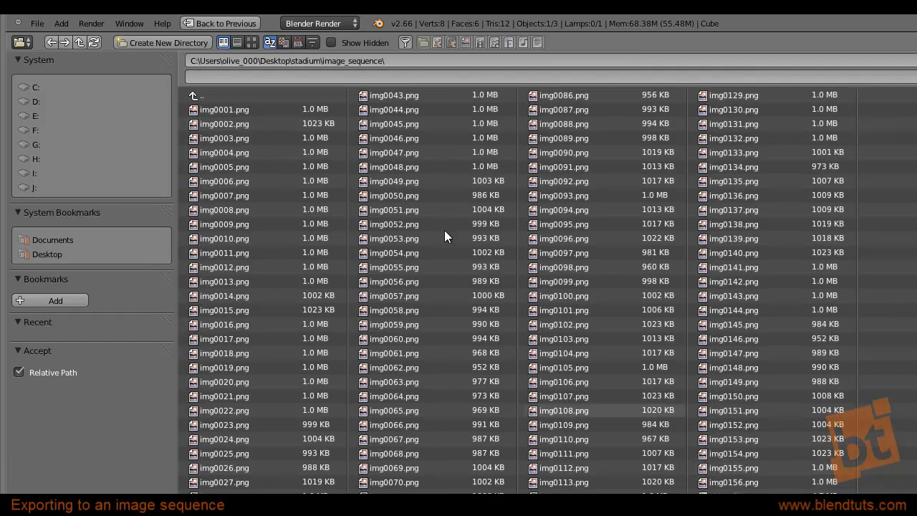
{"action": "left_click", "coordinate": [206, 93]}
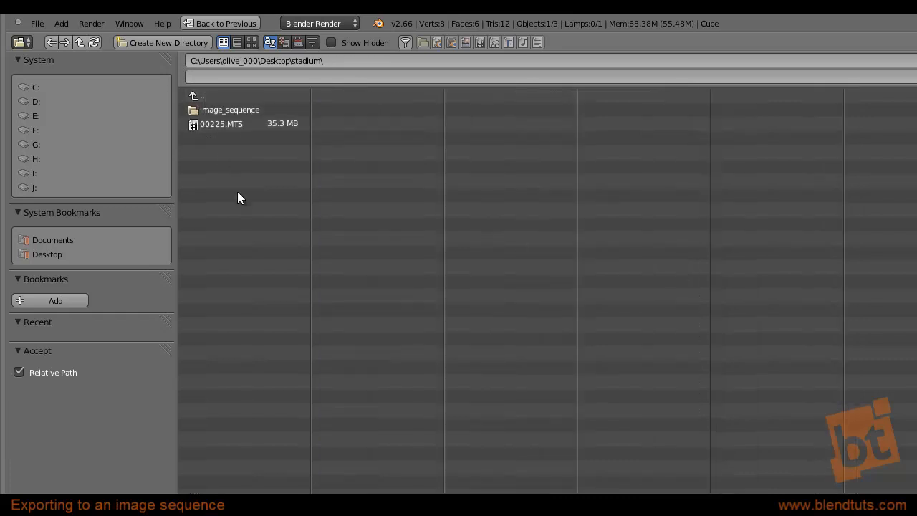
Create a new folder named image_sequence2 inside the stadium folder.
{"action": "type", "text": "i"}
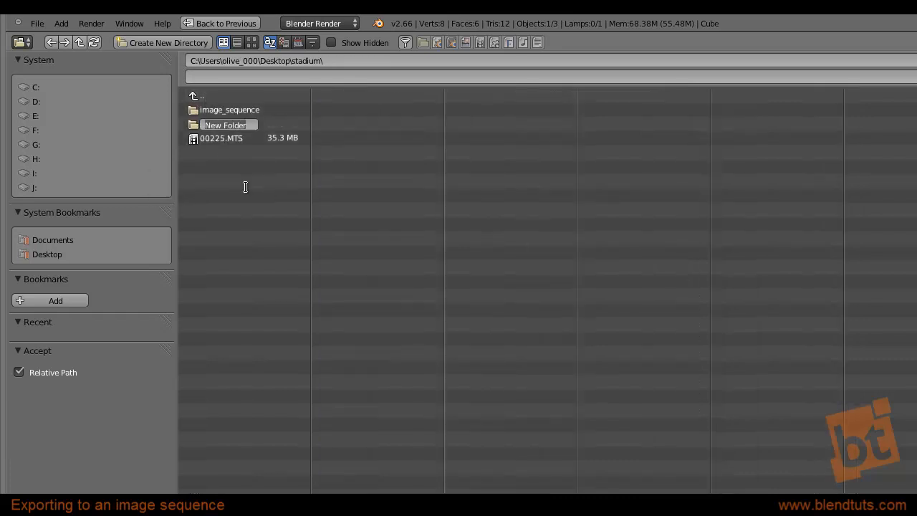
{"action": "type", "text": "image"}
{"action": "type", "text": "_sequence"}
{"action": "type", "text": "2"}
{"action": "key", "text": "Return"}
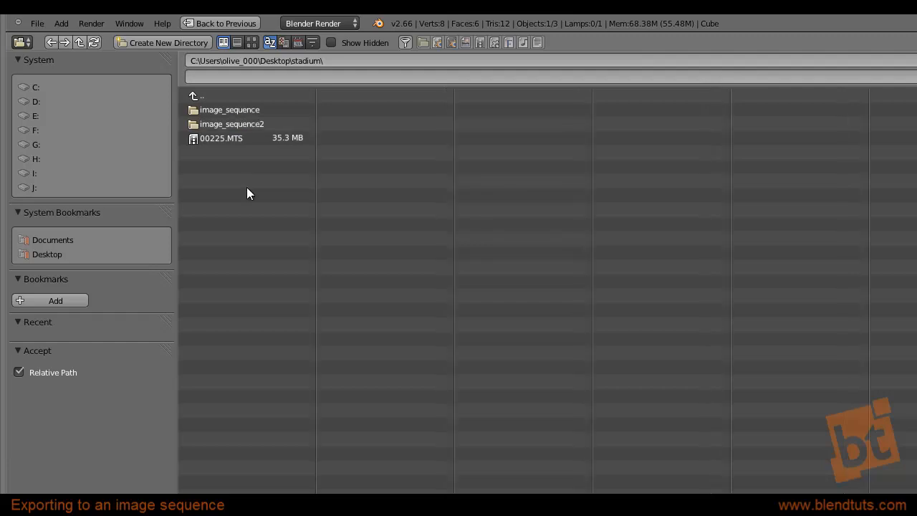
Set the render output to the image_sequence2 folder with the file name img and accept the path.
{"action": "left_click", "coordinate": [251, 125]}
{"action": "left_click", "coordinate": [268, 77]}
{"action": "type", "text": "img"}
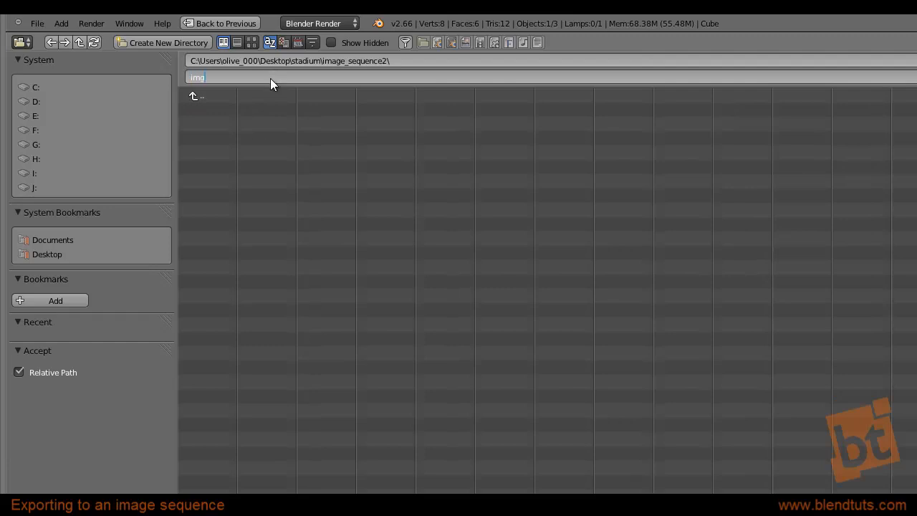
{"action": "key", "text": "Return"}
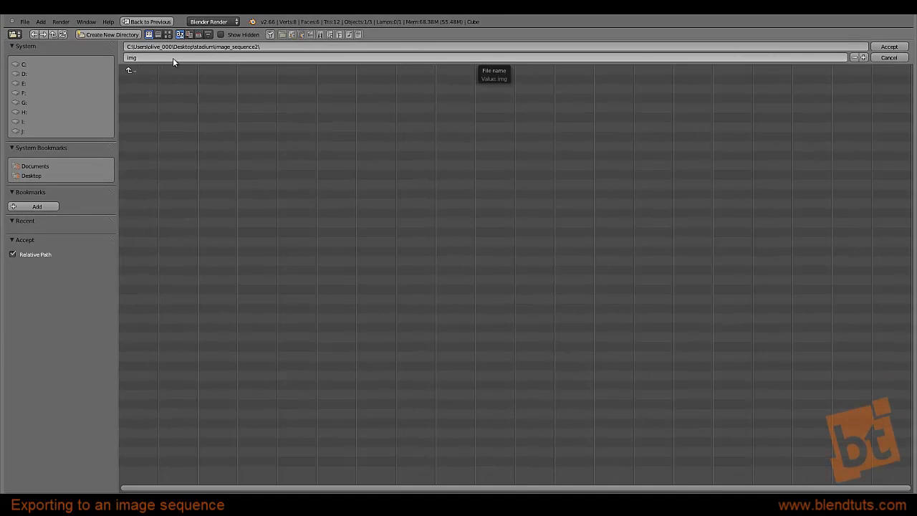
{"action": "left_click", "coordinate": [891, 47]}
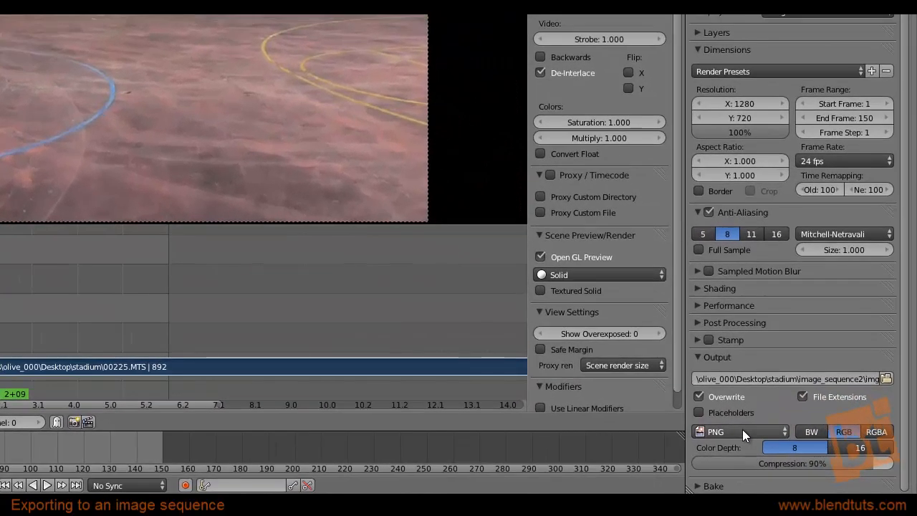
Review the PNG output format, try the RGBA color mode, and set it back to RGB.
{"action": "left_click", "coordinate": [771, 439]}
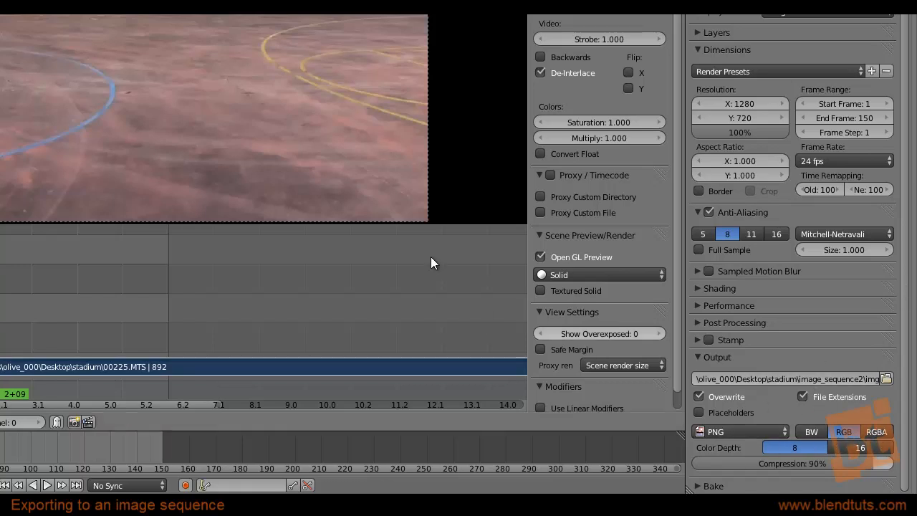
{"action": "left_click", "coordinate": [875, 434]}
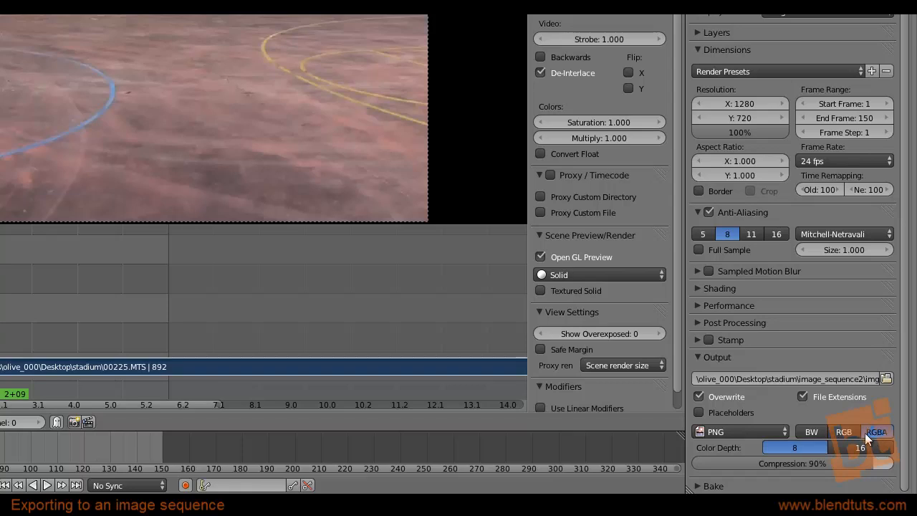
{"action": "left_click", "coordinate": [842, 432]}
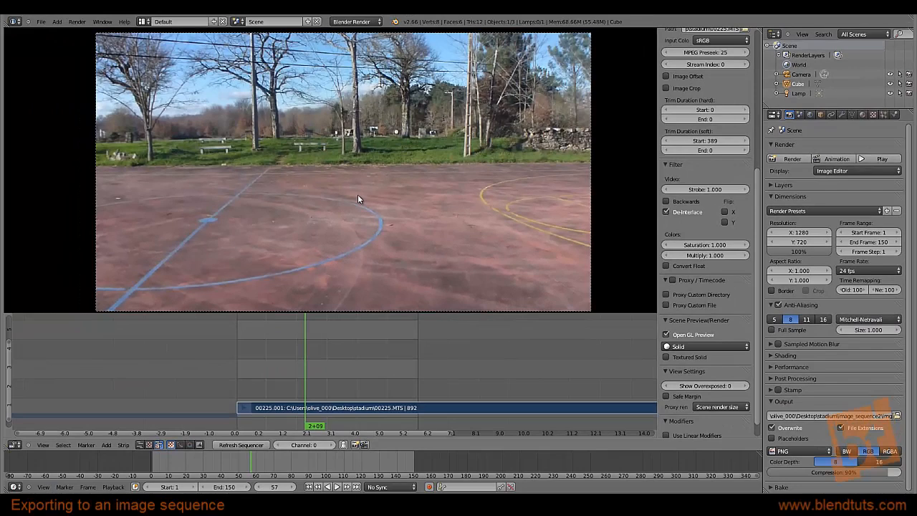
Start rendering the animation to the image sequence, stop it at frame 13, and return to the sequencer.
{"action": "key", "text": "ctrl+F12"}
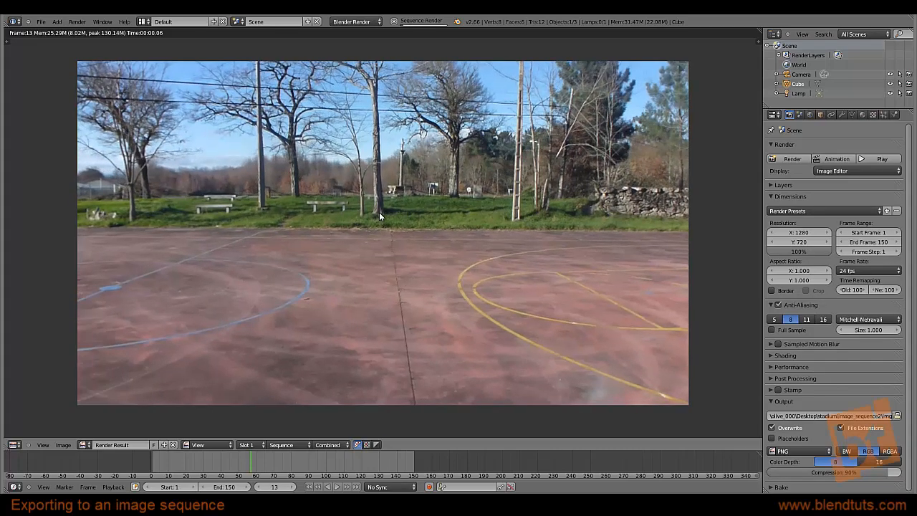
{"action": "key", "text": "Escape"}
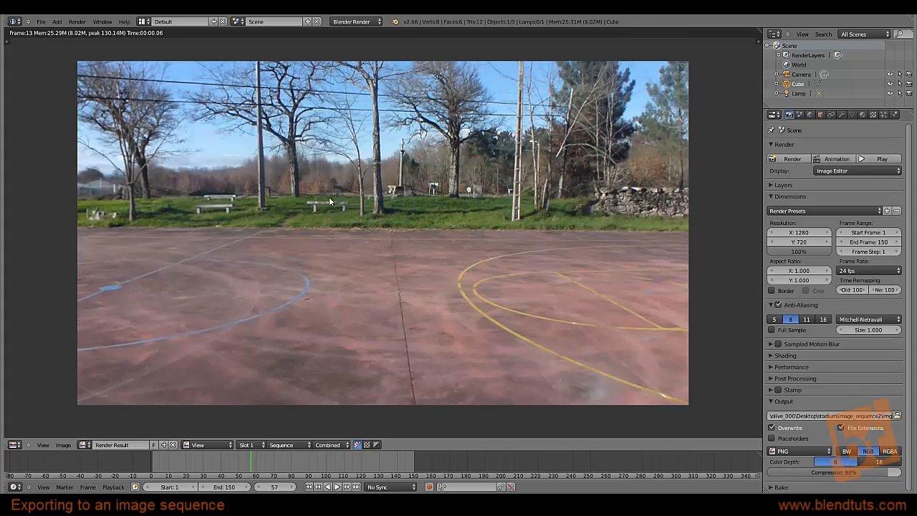
{"action": "key", "text": "Escape"}
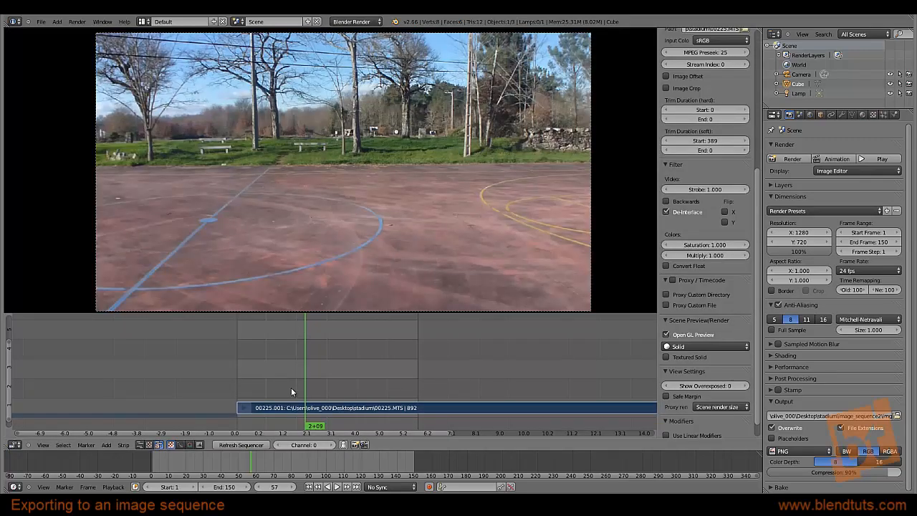
Erase the 00225.MTS movie strip from the sequencer.
{"action": "key", "text": "x"}
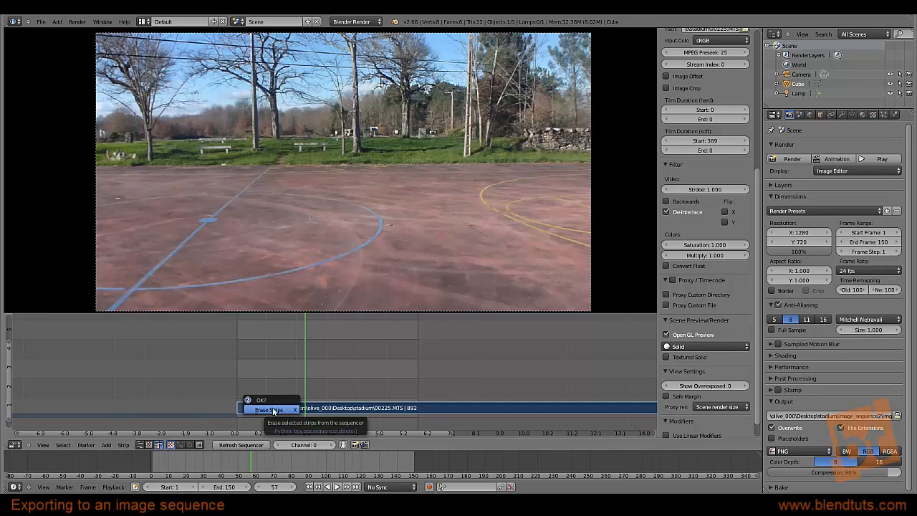
{"action": "left_click", "coordinate": [273, 409]}
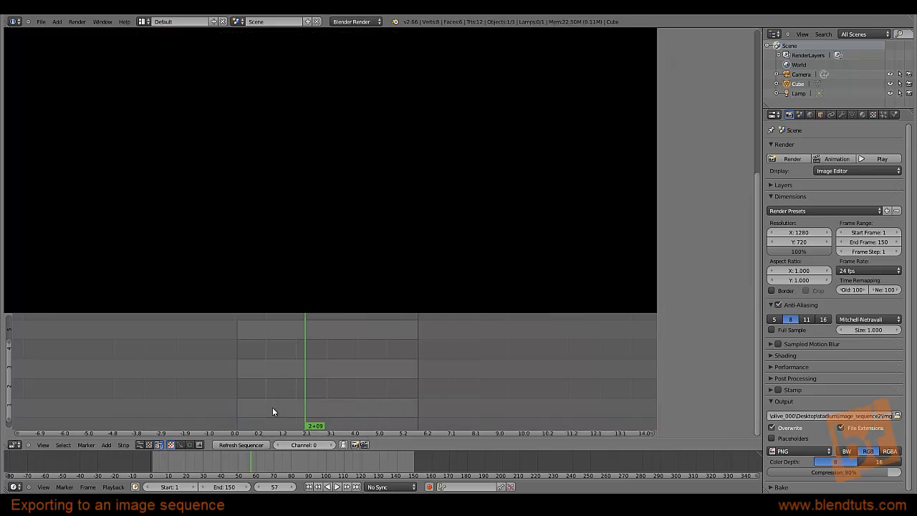
Switch to File Explorer and open img0001 from the image_sequence2 folder in the picture viewer.
{"action": "left_click", "coordinate": [66, 504]}
{"action": "left_click", "coordinate": [340, 203]}
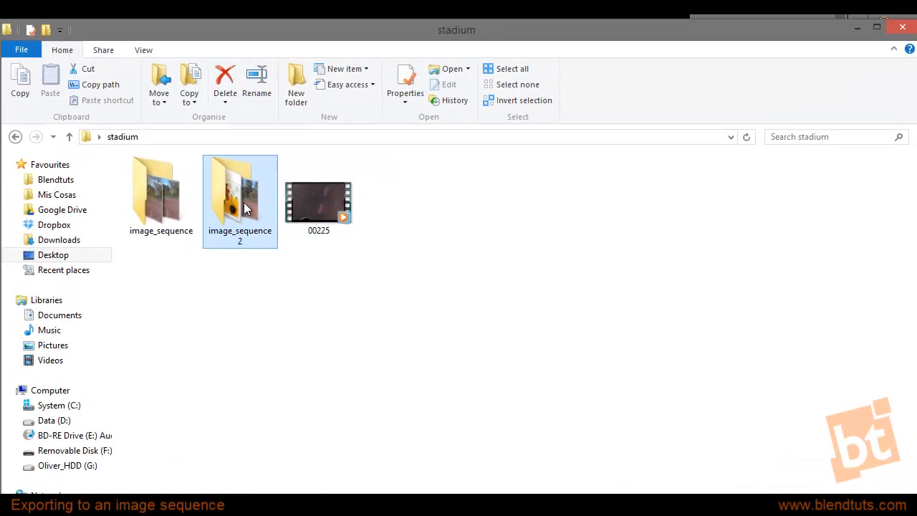
{"action": "double_click", "coordinate": [243, 207]}
{"action": "left_click", "coordinate": [187, 207]}
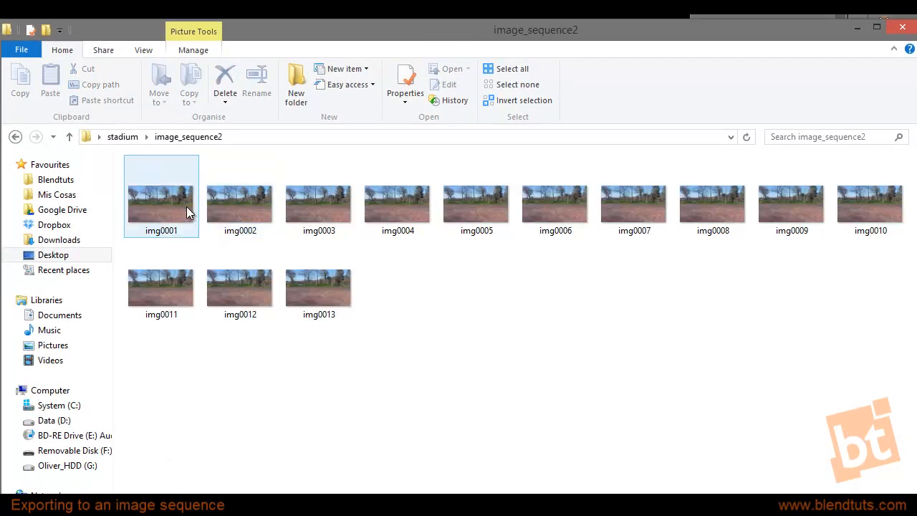
{"action": "double_click", "coordinate": [184, 205]}
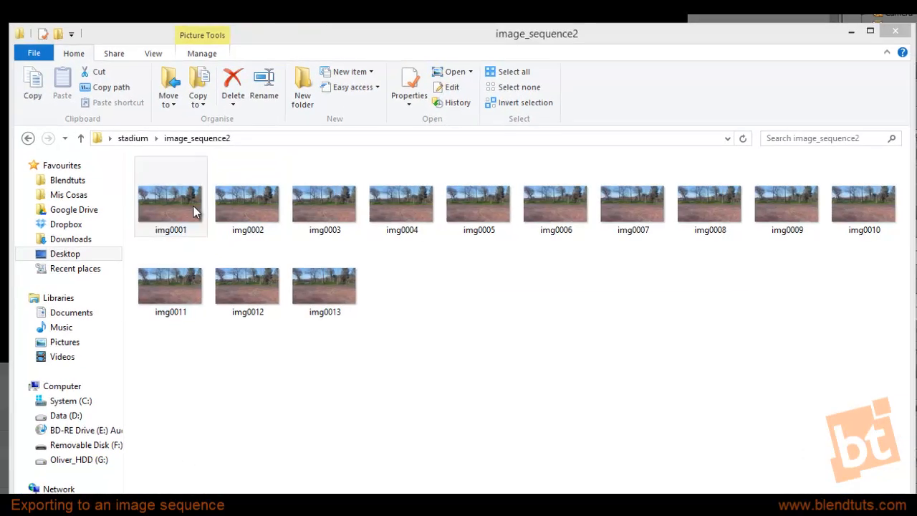
Page through the rendered img frames one after another in the picture viewer, and close it.
{"action": "key", "text": "Right"}
{"action": "key", "text": "Right"}
{"action": "key", "text": "Right"}
{"action": "key", "text": "Right"}
{"action": "key", "text": "Right"}
{"action": "key", "text": "Right"}
{"action": "key", "text": "Right"}
{"action": "key", "text": "Right"}
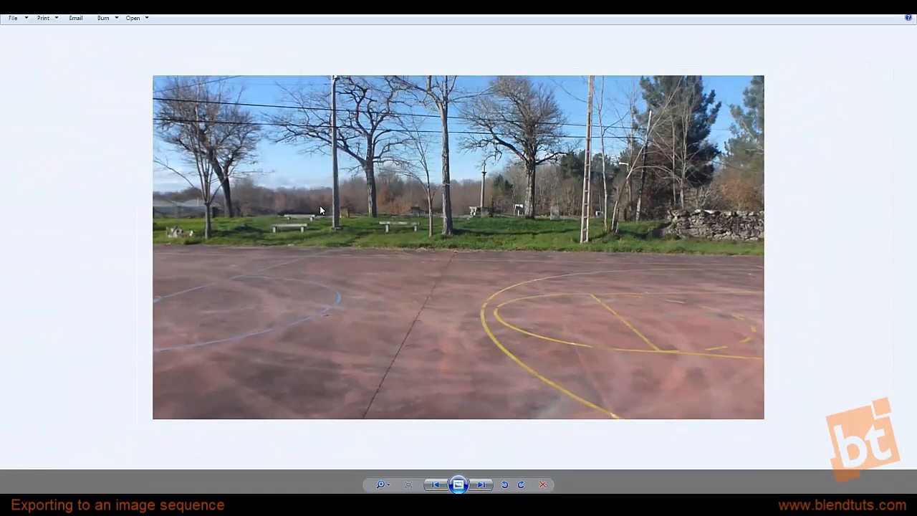
{"action": "key", "text": "Right"}
{"action": "key", "text": "Right"}
{"action": "key", "text": "Right"}
{"action": "key", "text": "Right"}
{"action": "key", "text": "Right"}
{"action": "key", "text": "Right"}
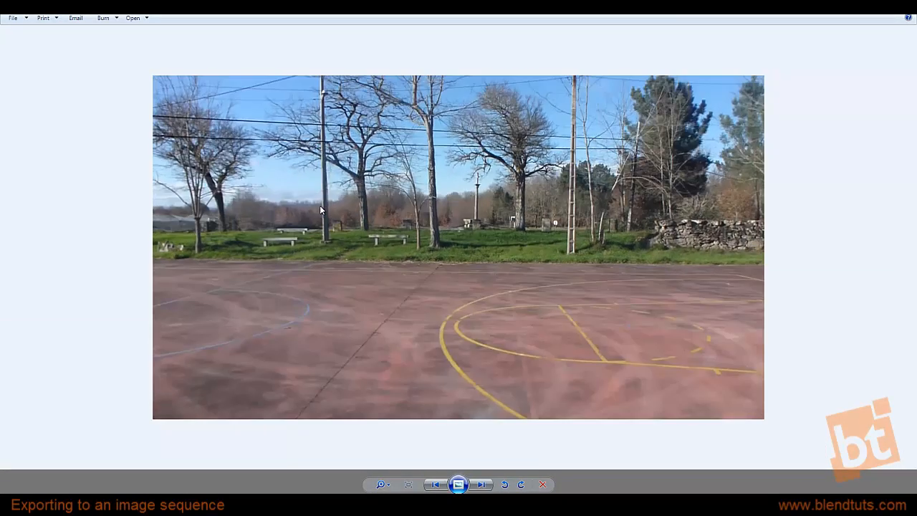
{"action": "key", "text": "Right"}
{"action": "key", "text": "Right"}
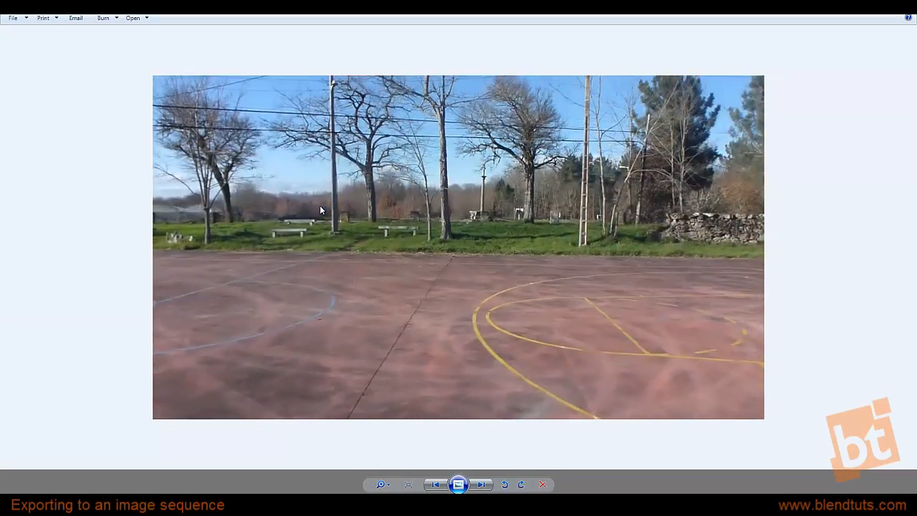
{"action": "left_click", "coordinate": [903, 8]}
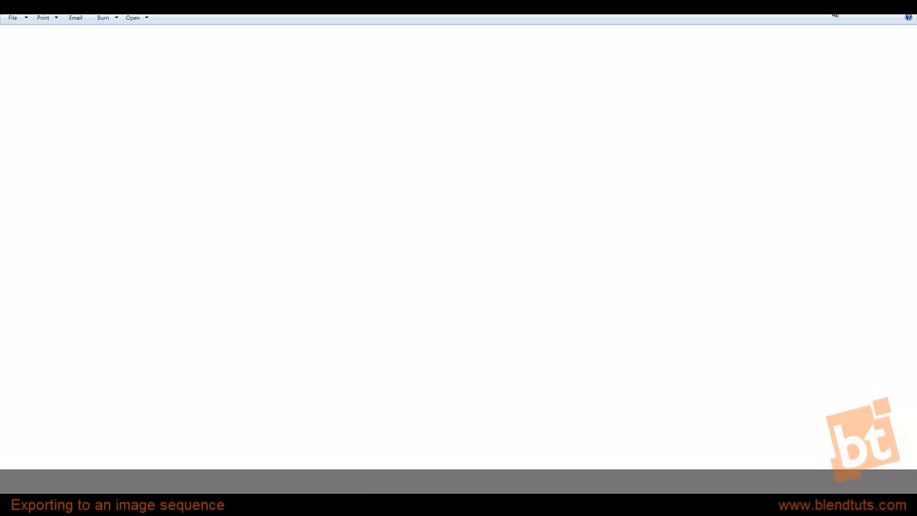
Return to the stadium folder and delete the image_sequence2 folder.
{"action": "left_click", "coordinate": [280, 163]}
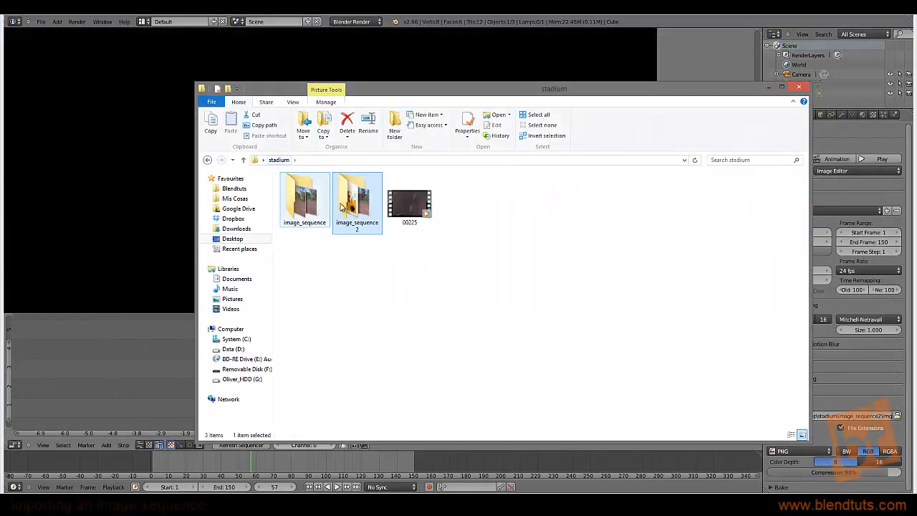
{"action": "right_click", "coordinate": [368, 188]}
{"action": "left_click", "coordinate": [394, 417]}
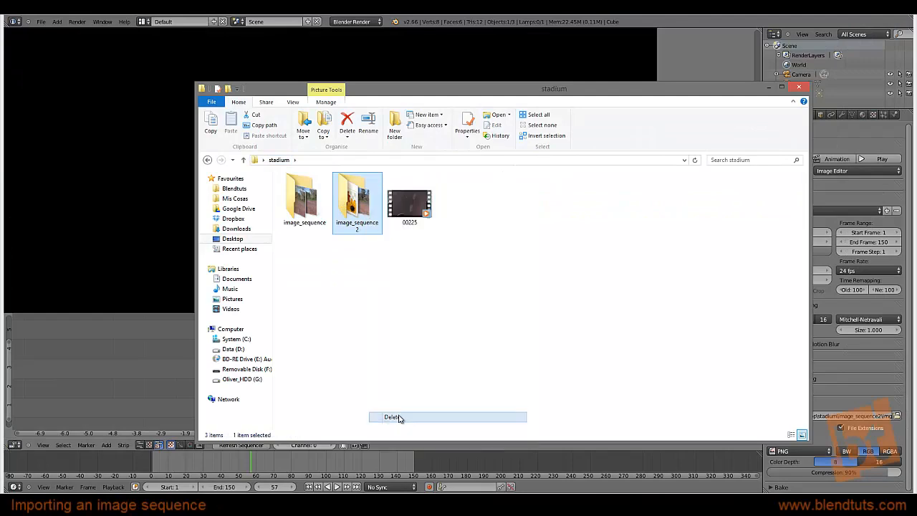
Open the image_sequence folder and look over its numbered PNG frames from first to last.
{"action": "double_click", "coordinate": [307, 205]}
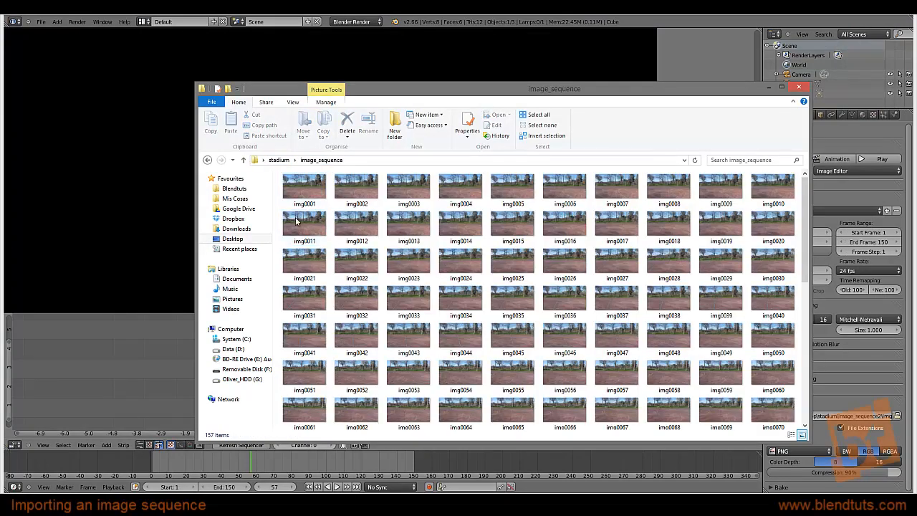
{"action": "left_click", "coordinate": [304, 188]}
{"action": "scroll", "coordinate": [583, 266], "scroll_direction": "down", "scroll_amount": 2}
{"action": "scroll", "coordinate": [583, 266], "scroll_direction": "down", "scroll_amount": 6}
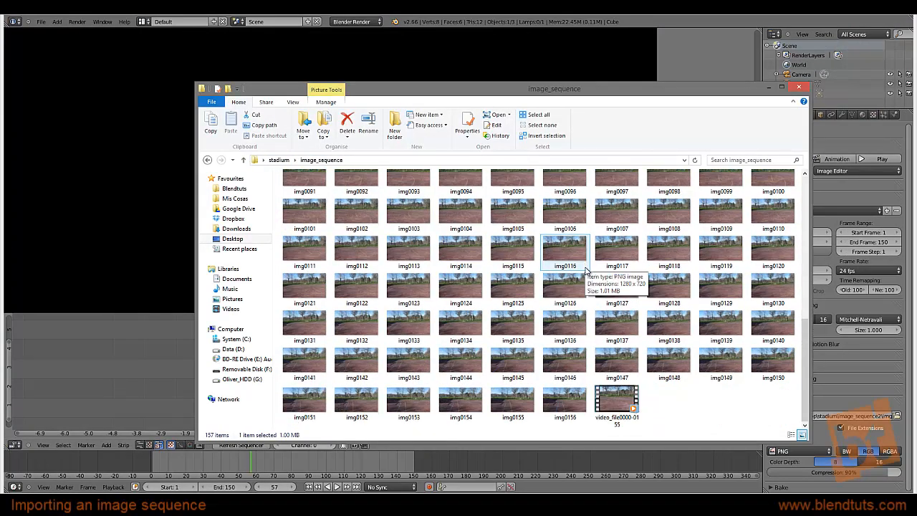
{"action": "scroll", "coordinate": [373, 271], "scroll_direction": "up", "scroll_amount": 8}
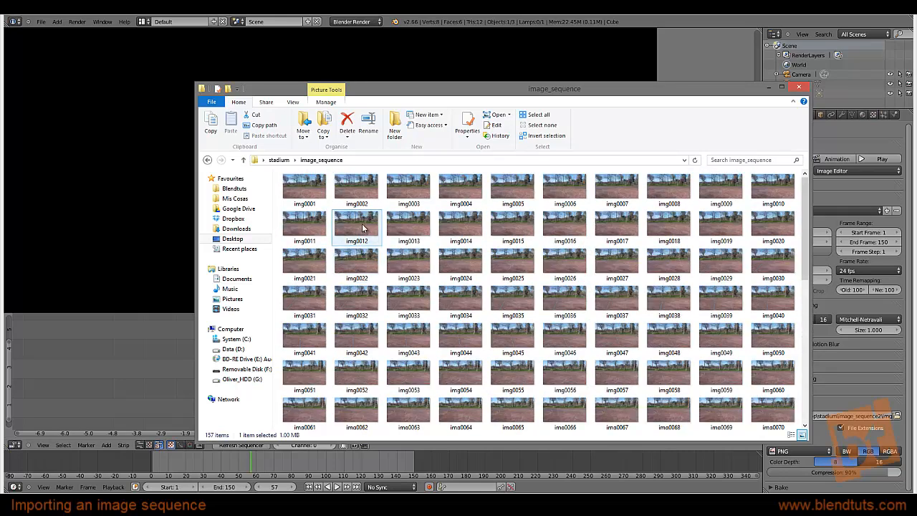
Delete the video_file0000-0155 video from the image_sequence folder so it holds only image frames.
{"action": "scroll", "coordinate": [372, 270], "scroll_direction": "down", "scroll_amount": 8}
{"action": "left_click", "coordinate": [627, 406]}
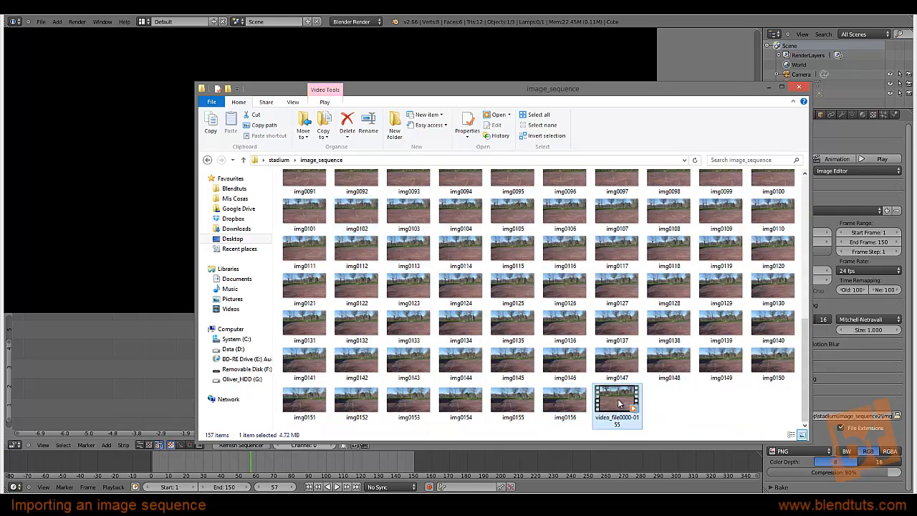
{"action": "right_click", "coordinate": [620, 402]}
{"action": "left_click", "coordinate": [643, 366]}
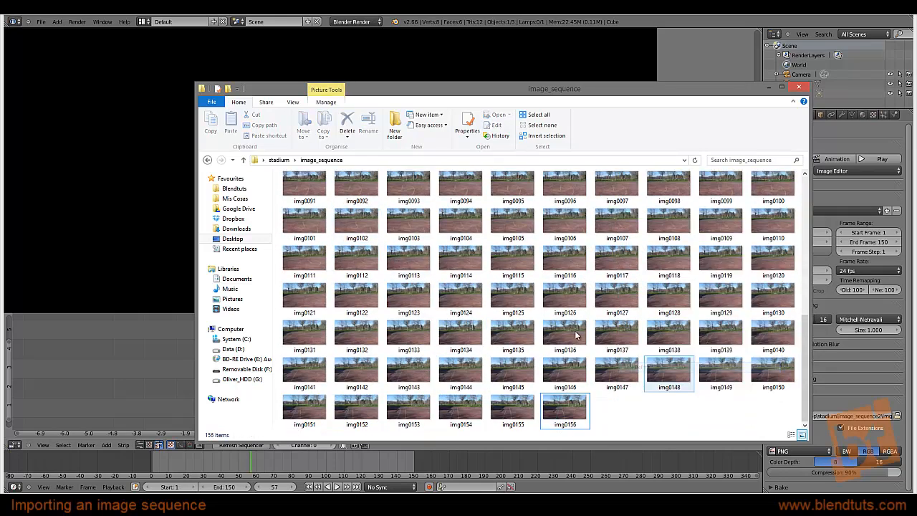
{"action": "scroll", "coordinate": [371, 285], "scroll_direction": "up", "scroll_amount": 8}
{"action": "left_click", "coordinate": [307, 188]}
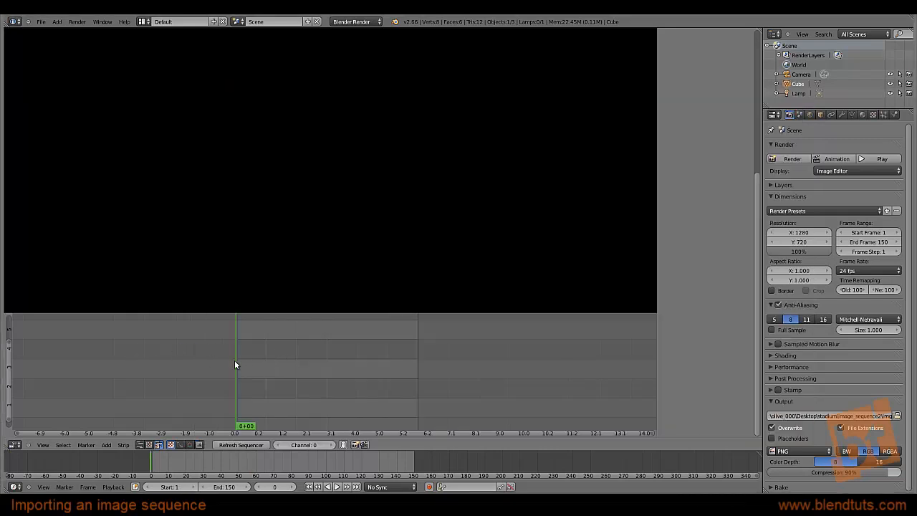
Switch to Blender, start adding an image strip at frame 0, and open the image_sequence folder in the file browser.
{"action": "key", "text": "shift+a"}
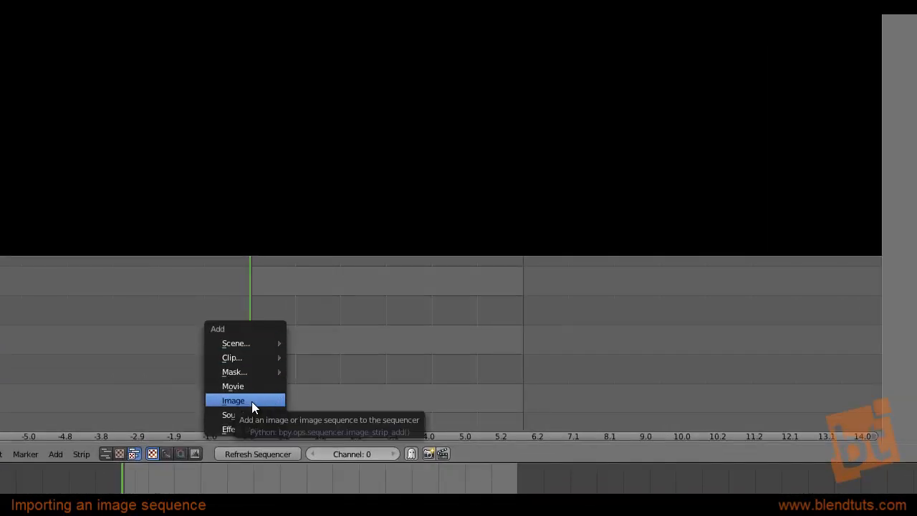
{"action": "left_click", "coordinate": [252, 401]}
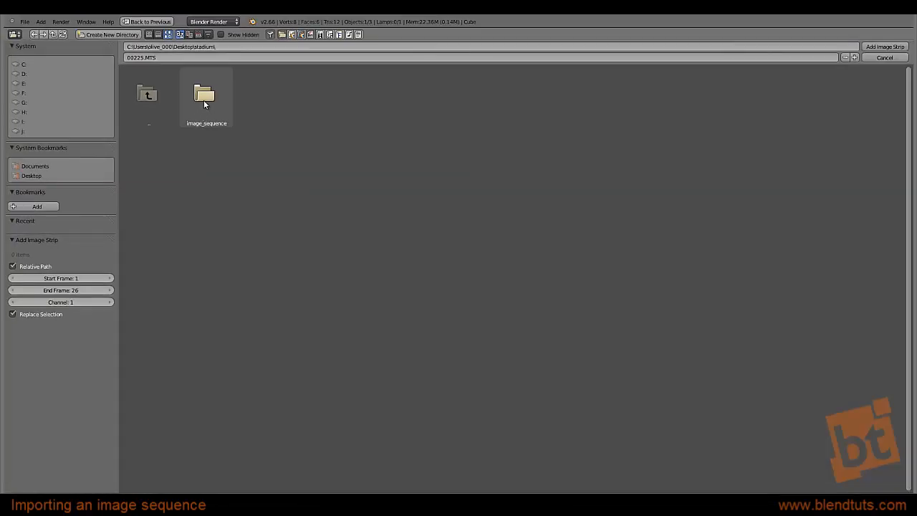
{"action": "left_click", "coordinate": [205, 105]}
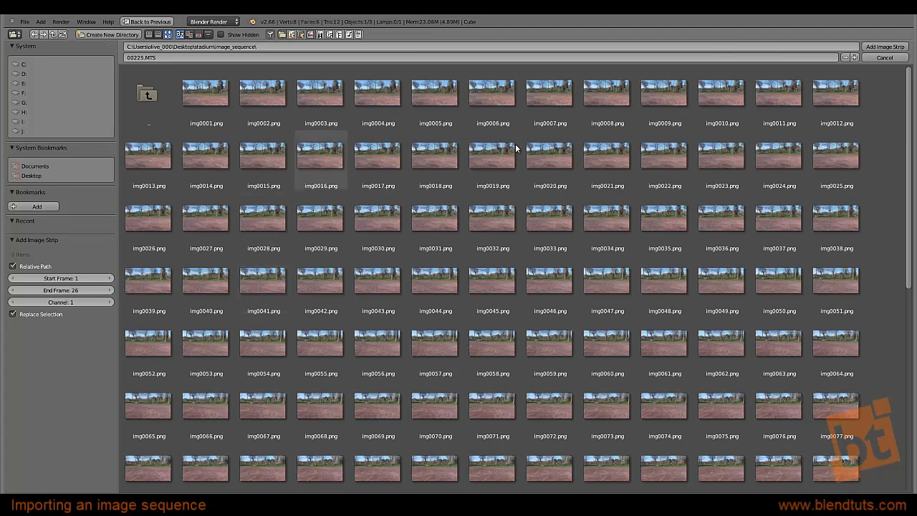
Try selecting the frames img0001.png to img0005.png one at a time.
{"action": "left_click", "coordinate": [205, 97]}
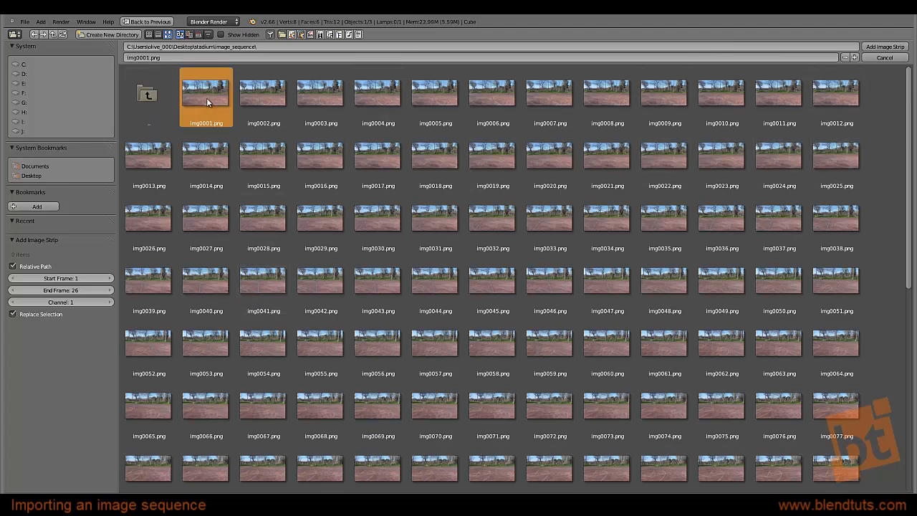
{"action": "left_click", "coordinate": [274, 98], "text": "shift"}
{"action": "left_click", "coordinate": [315, 93], "text": "shift"}
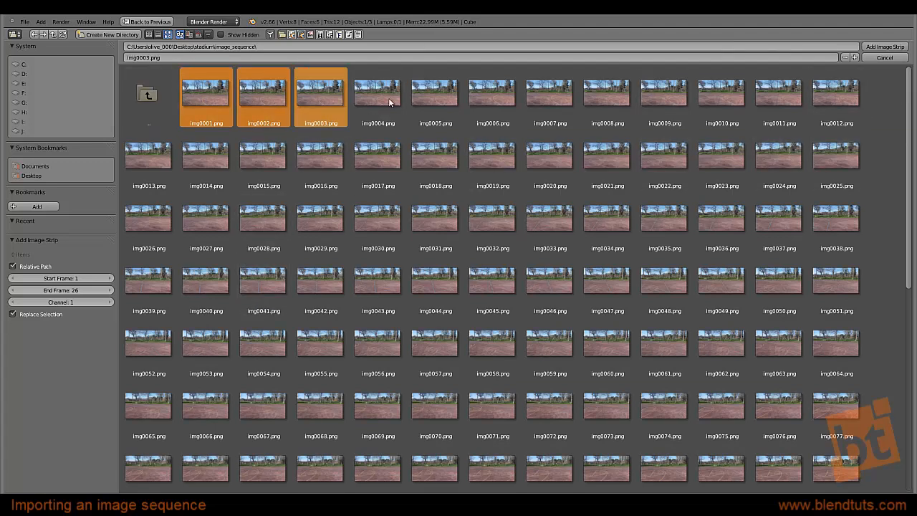
{"action": "left_click", "coordinate": [386, 97], "text": "shift"}
{"action": "left_click", "coordinate": [436, 96], "text": "shift"}
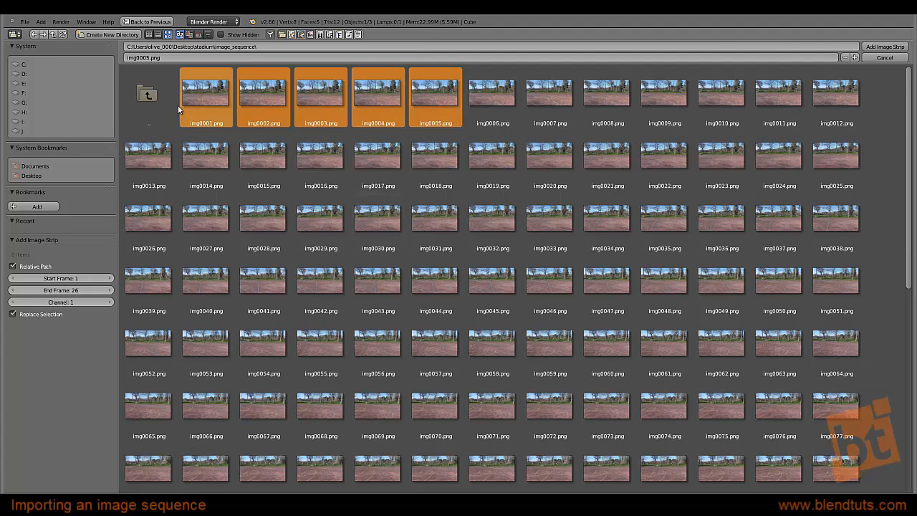
Try box-selecting the frames img0001.png to img0061.png, and reduce the selection to img0001.png.
{"action": "left_click", "coordinate": [203, 93]}
{"action": "key", "text": "b"}
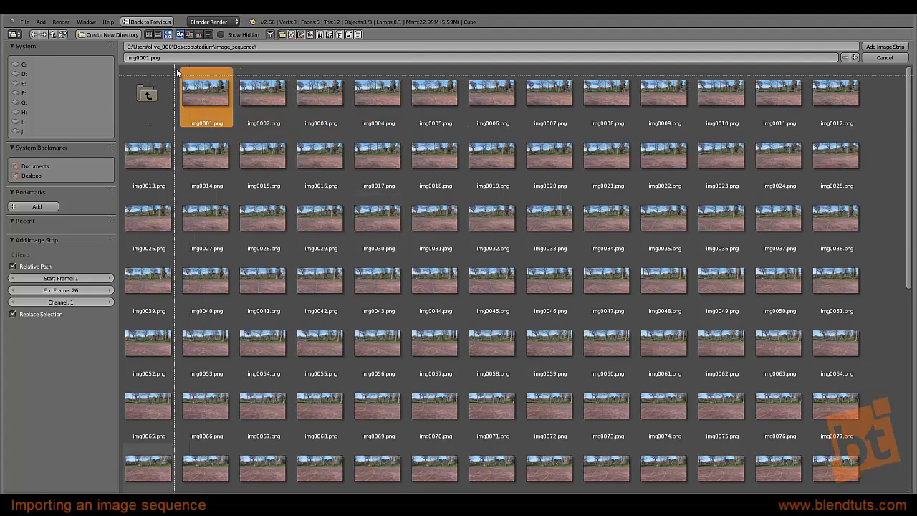
{"action": "left_click_drag", "start_coordinate": [173, 70], "coordinate": [647, 344]}
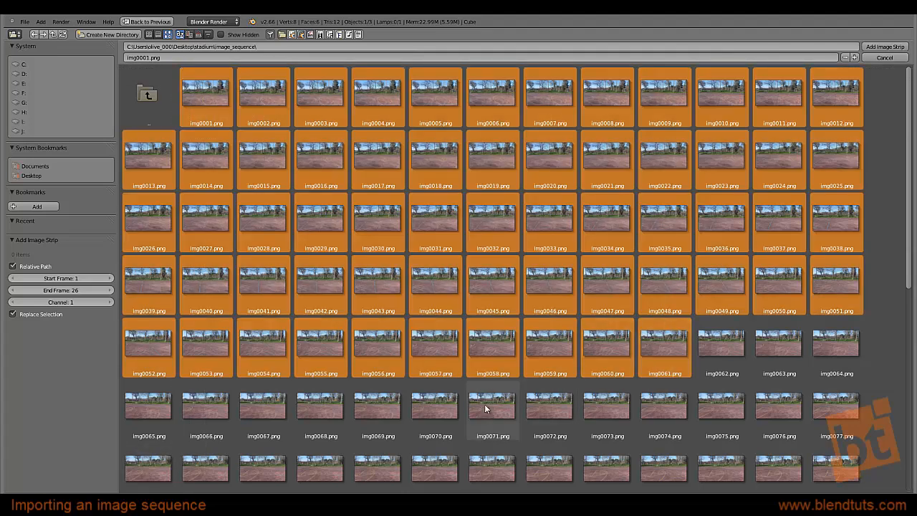
{"action": "left_click", "coordinate": [213, 113]}
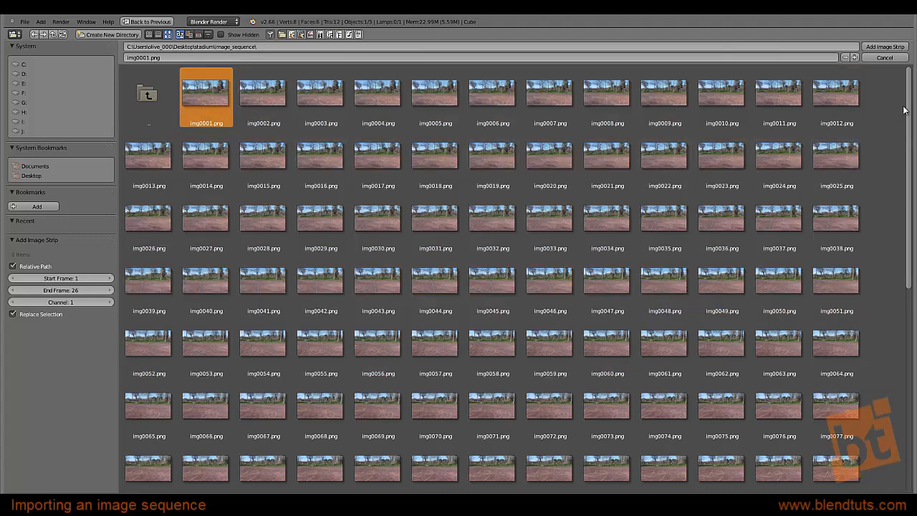
Select all PNG frames in the image_sequence folder and add them to the sequencer as one image strip.
{"action": "left_click_drag", "start_coordinate": [910, 102], "coordinate": [915, 124]}
{"action": "key", "text": "a"}
{"action": "key", "text": "a"}
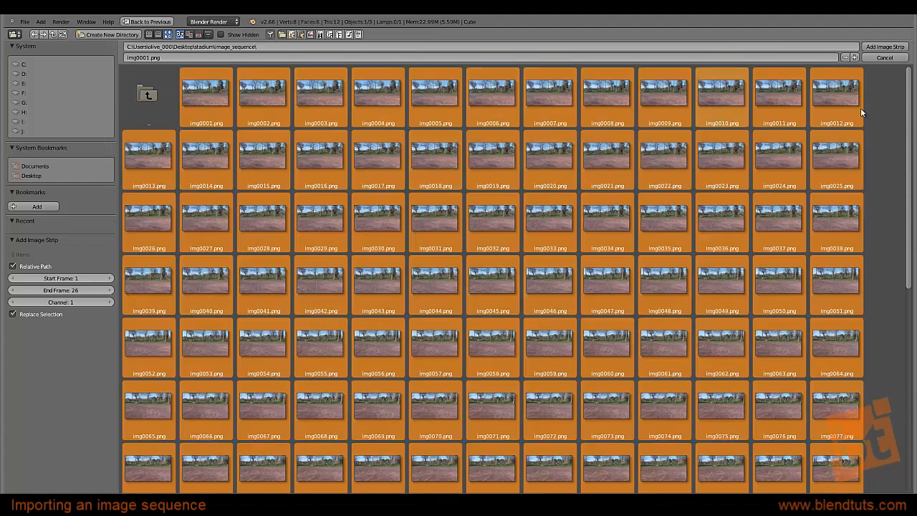
{"action": "left_click_drag", "start_coordinate": [909, 87], "coordinate": [899, 369]}
{"action": "scroll", "coordinate": [899, 373], "scroll_direction": "up", "scroll_amount": 10}
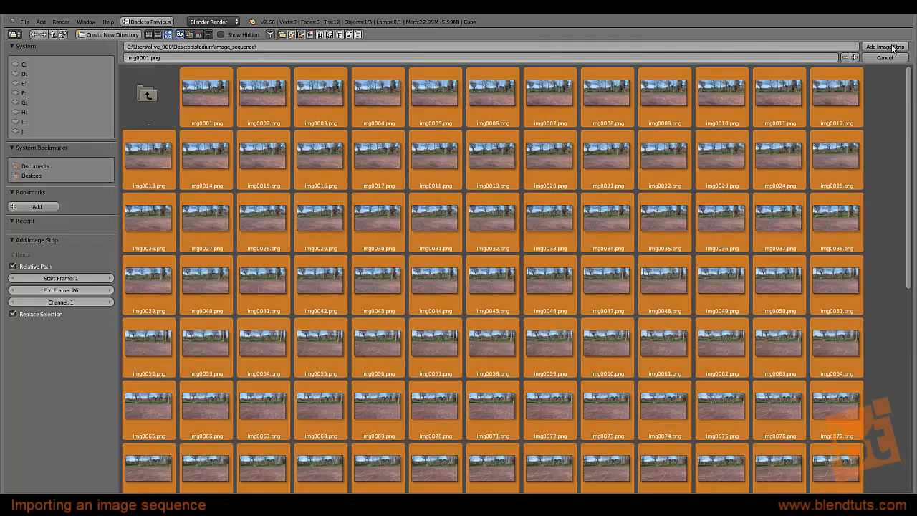
{"action": "left_click", "coordinate": [885, 46]}
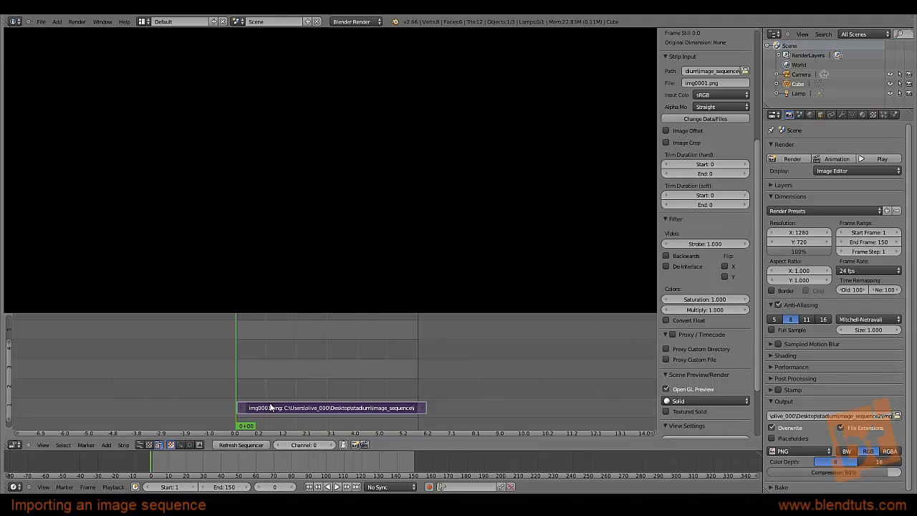
Move the playhead to frame 157 at the end of the image strip and make it the scene's end frame.
{"action": "scroll", "coordinate": [244, 410], "scroll_direction": "up", "scroll_amount": 14}
{"action": "scroll", "coordinate": [243, 410], "scroll_direction": "down", "scroll_amount": 6}
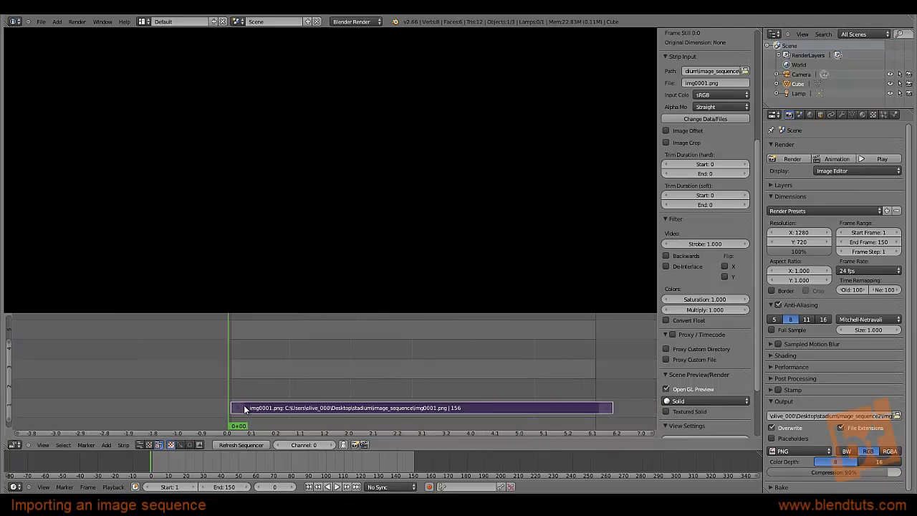
{"action": "left_click_drag", "start_coordinate": [571, 402], "coordinate": [585, 403]}
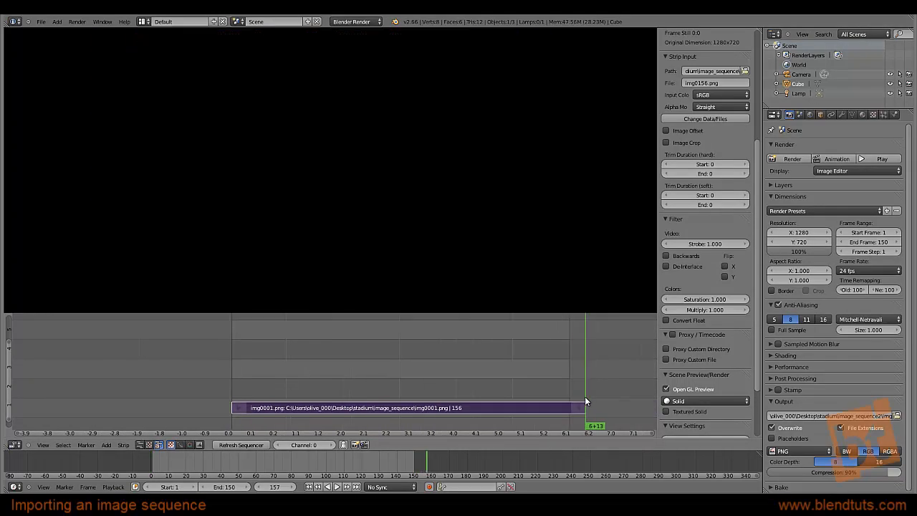
{"action": "key", "text": "e"}
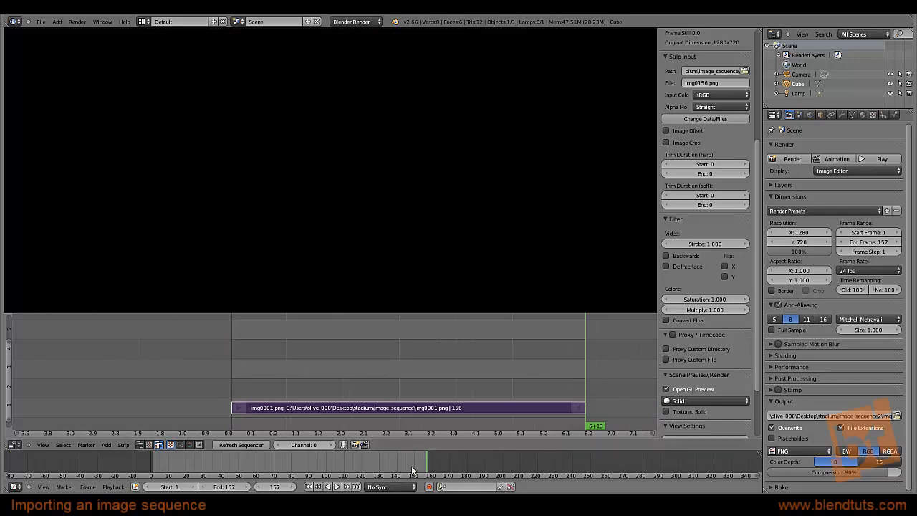
Play the imported image strip from the start, stop playback, and show a frame within the strip.
{"action": "left_click_drag", "start_coordinate": [412, 466], "coordinate": [162, 466]}
{"action": "key", "text": "alt+a"}
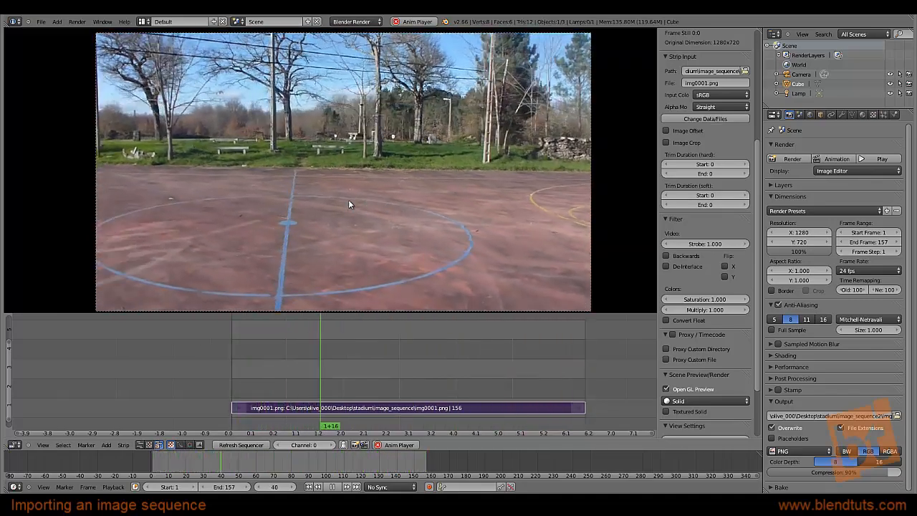
{"action": "key", "text": "Escape"}
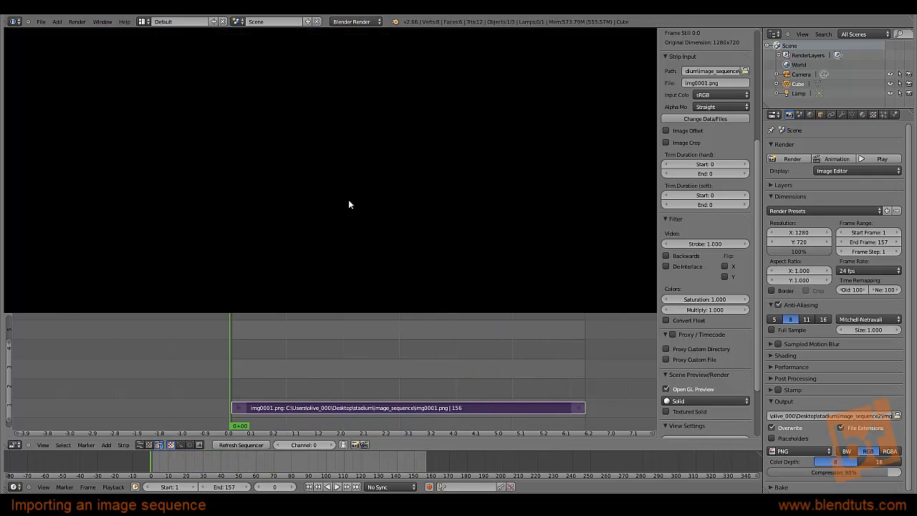
{"action": "left_click", "coordinate": [285, 385]}
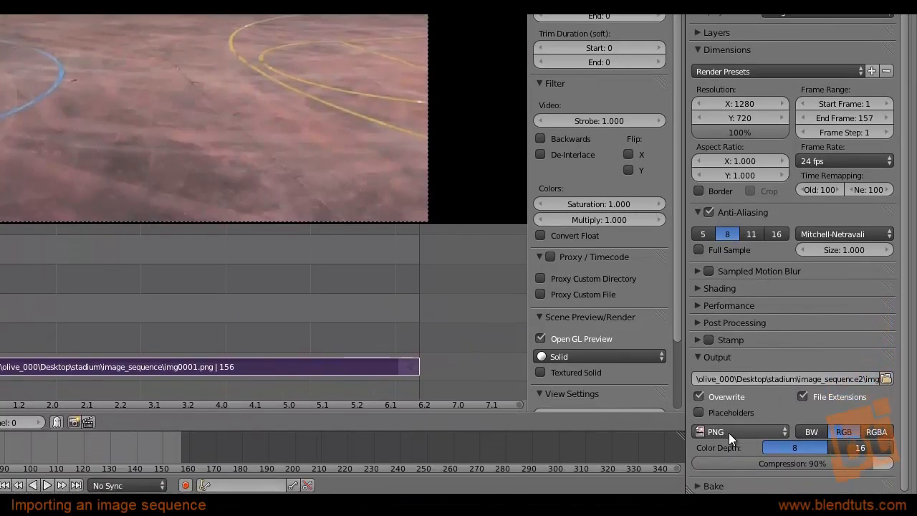
Change the render output file format from PNG to MPEG.
{"action": "left_click", "coordinate": [745, 432]}
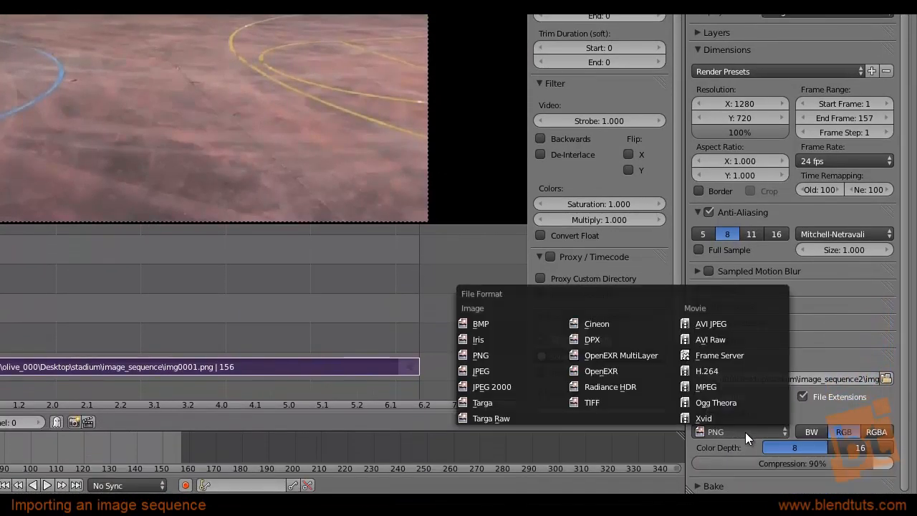
{"action": "left_click", "coordinate": [712, 385]}
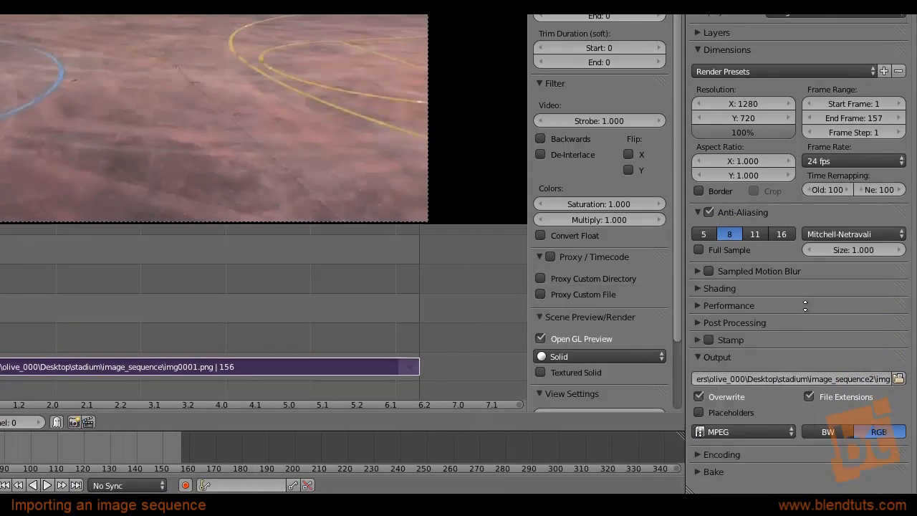
Set the video encoding format to MPEG-4 and keep the audio codec at None.
{"action": "left_click", "coordinate": [711, 452]}
{"action": "scroll", "coordinate": [713, 455], "scroll_direction": "down", "scroll_amount": 5}
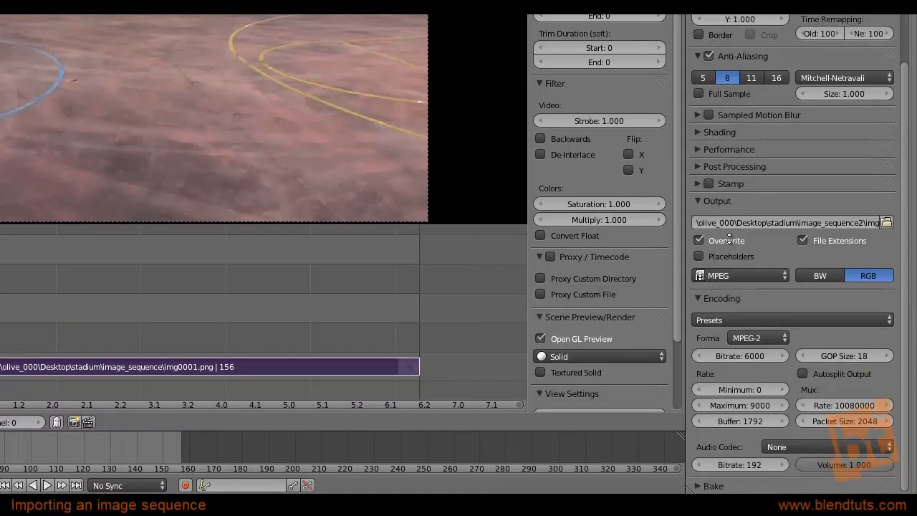
{"action": "left_click", "coordinate": [757, 334]}
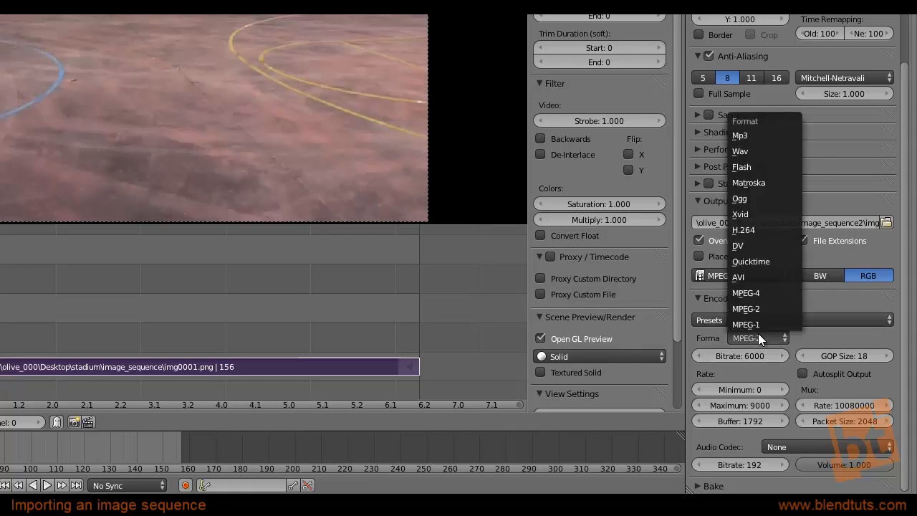
{"action": "left_click", "coordinate": [769, 291]}
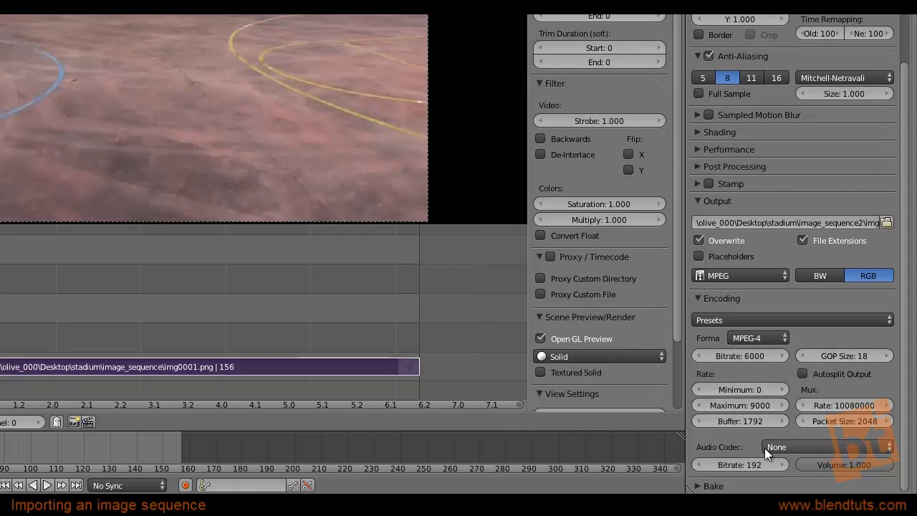
{"action": "left_click", "coordinate": [794, 447]}
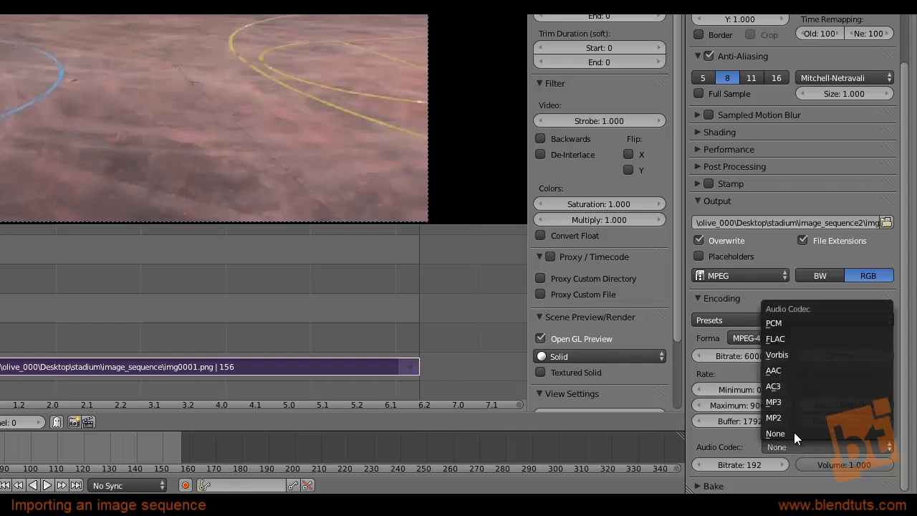
{"action": "left_click", "coordinate": [791, 434]}
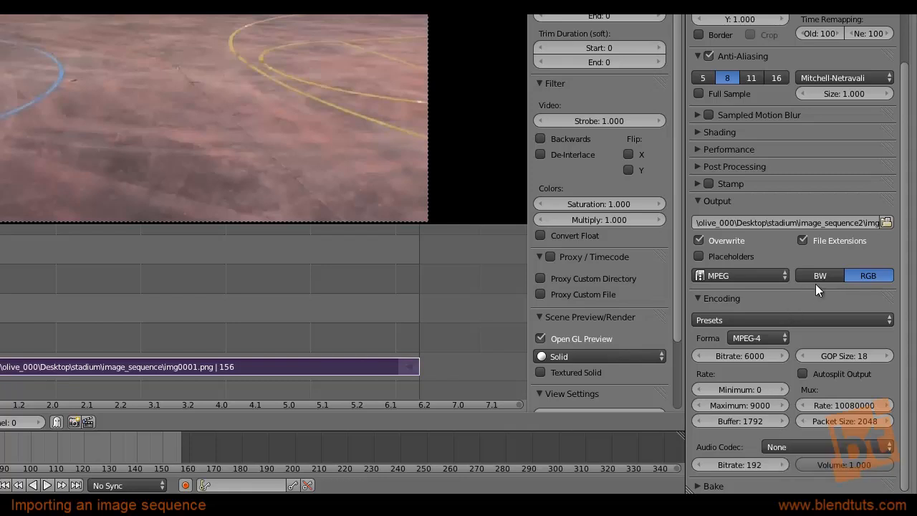
Name the render output file video_file in the stadium\image_sequence2 folder.
{"action": "left_click", "coordinate": [886, 223]}
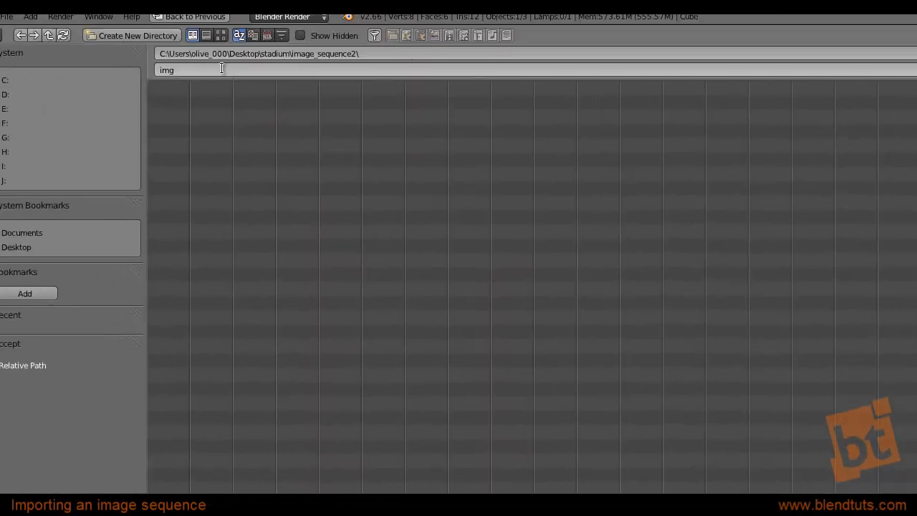
{"action": "type", "text": "vide"}
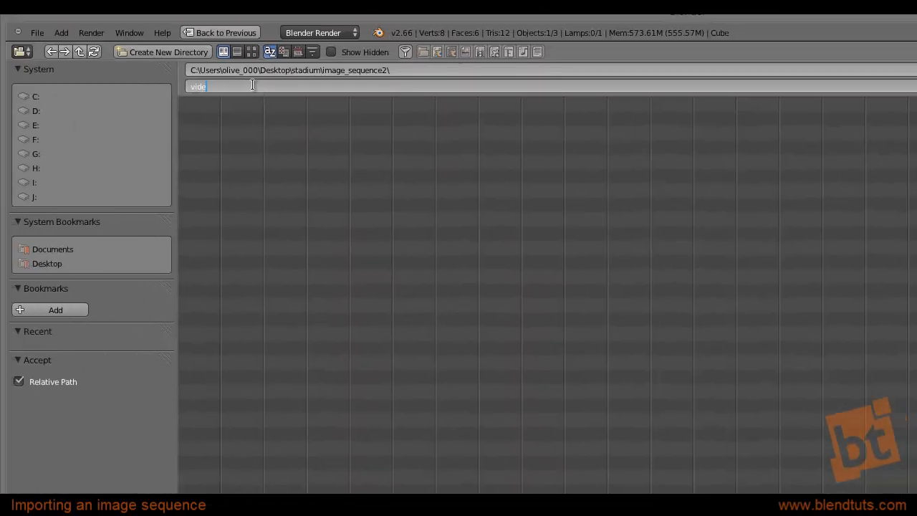
{"action": "type", "text": "o_file"}
{"action": "key", "text": "Return"}
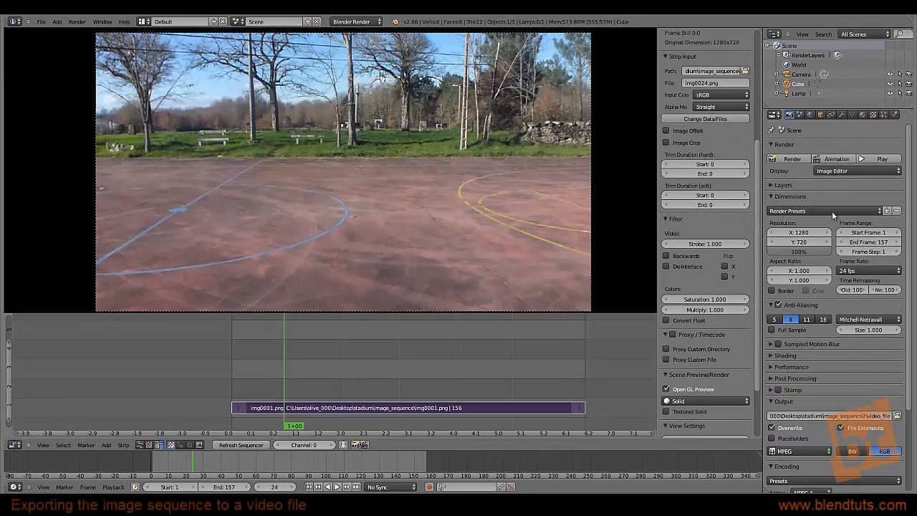
Review the output and encoding settings, render the current frame as a still test and close the render result.
{"action": "scroll", "coordinate": [824, 236], "scroll_direction": "down", "scroll_amount": 5}
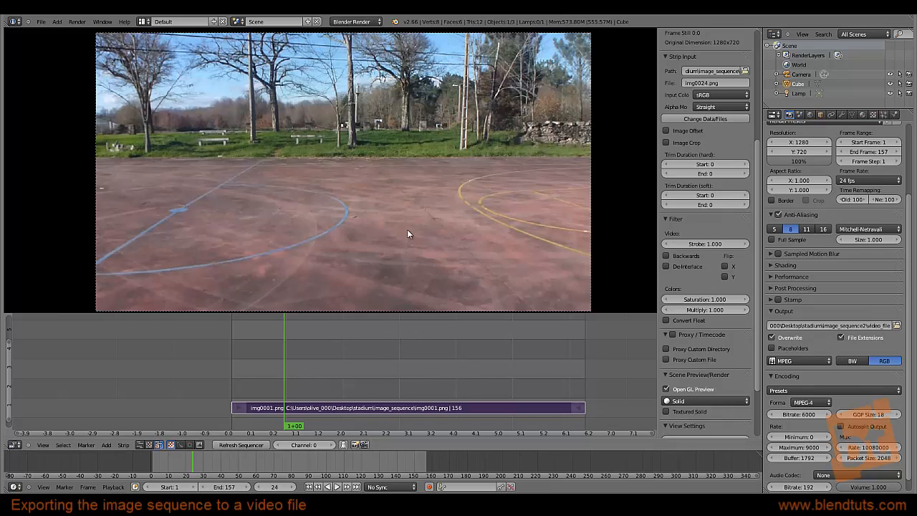
{"action": "key", "text": "F12"}
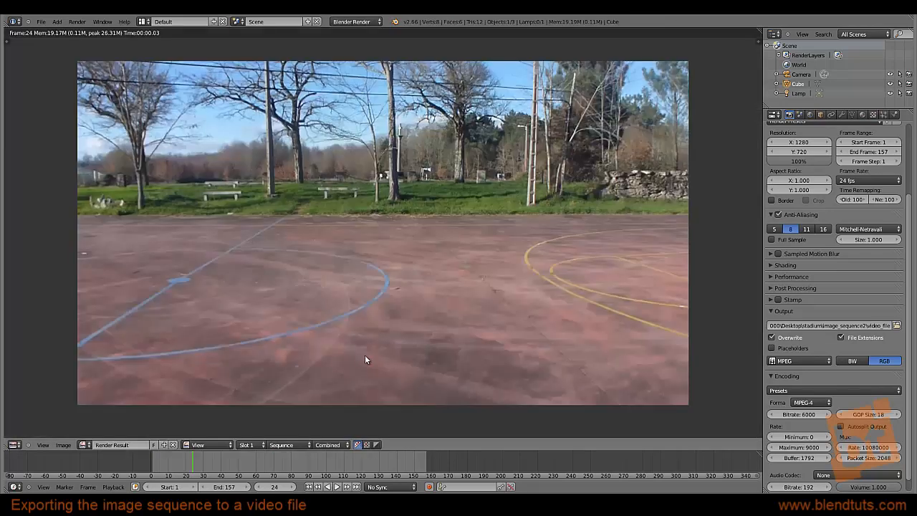
{"action": "key", "text": "Escape"}
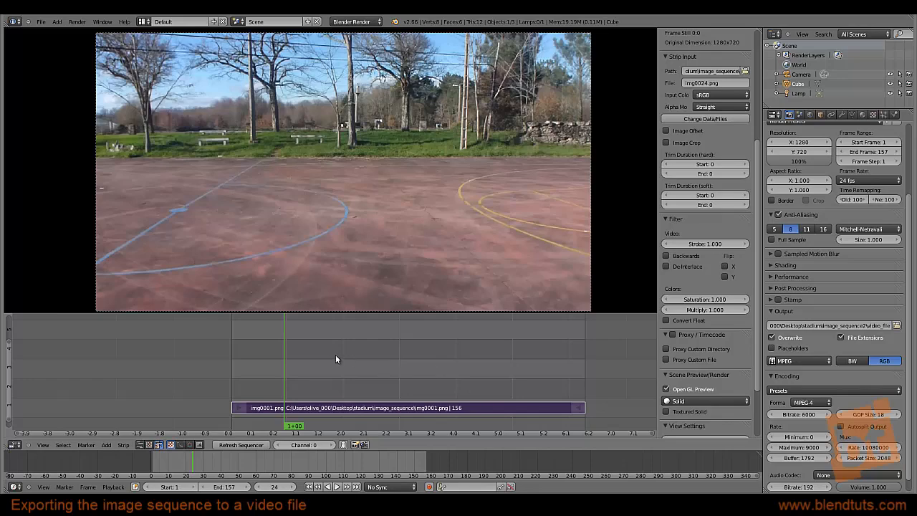
Test-render the cube scene with Sequencer post-processing turned off, close the result and restore the option.
{"action": "scroll", "coordinate": [786, 344], "scroll_direction": "down", "scroll_amount": 1}
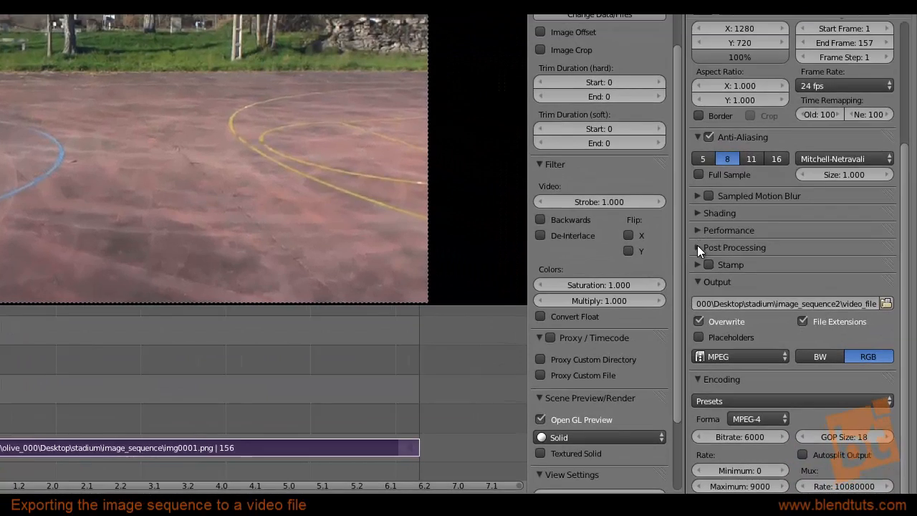
{"action": "left_click", "coordinate": [695, 248]}
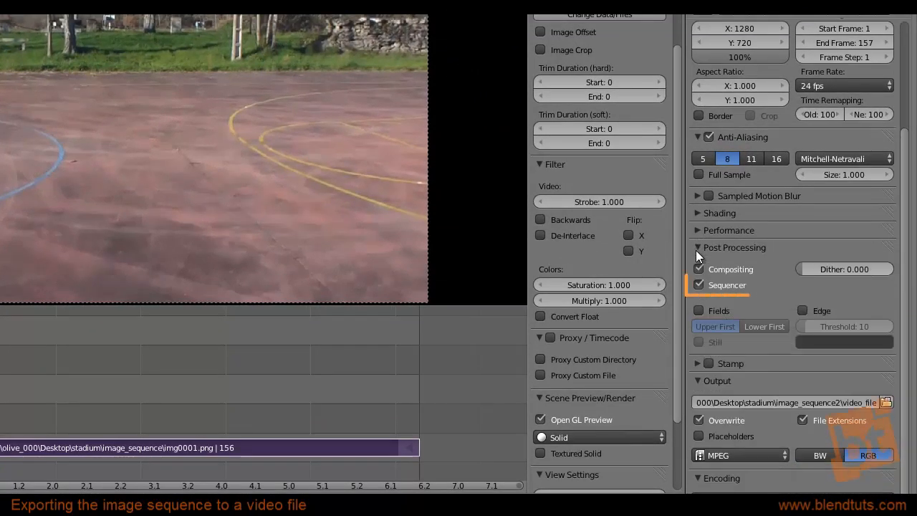
{"action": "left_click", "coordinate": [698, 285]}
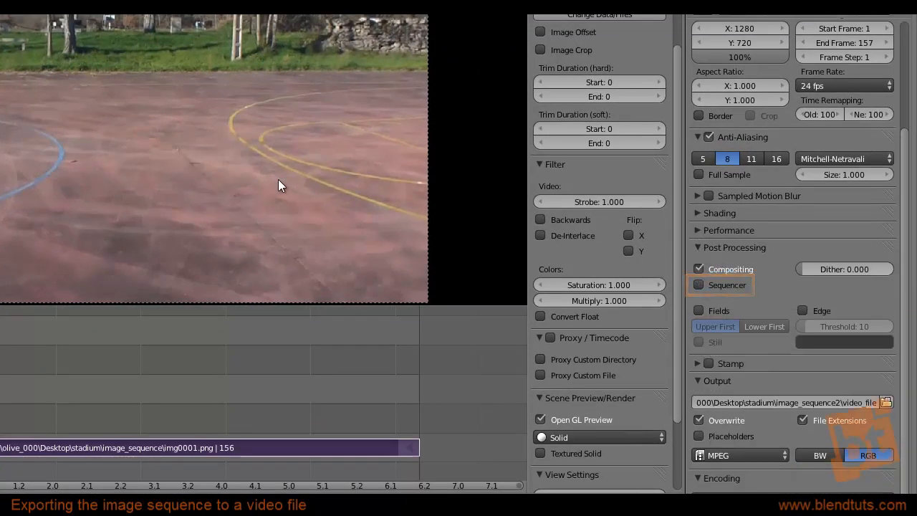
{"action": "key", "text": "ctrl+F12"}
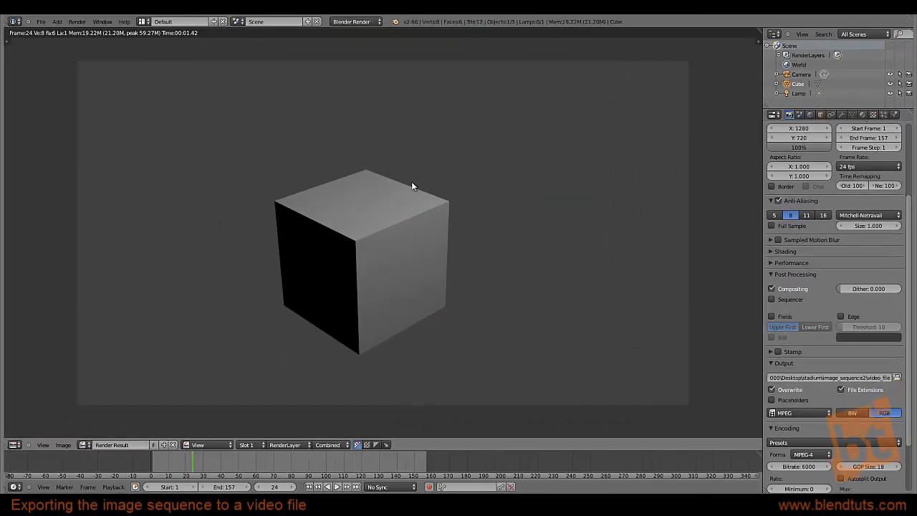
{"action": "key", "text": "Escape"}
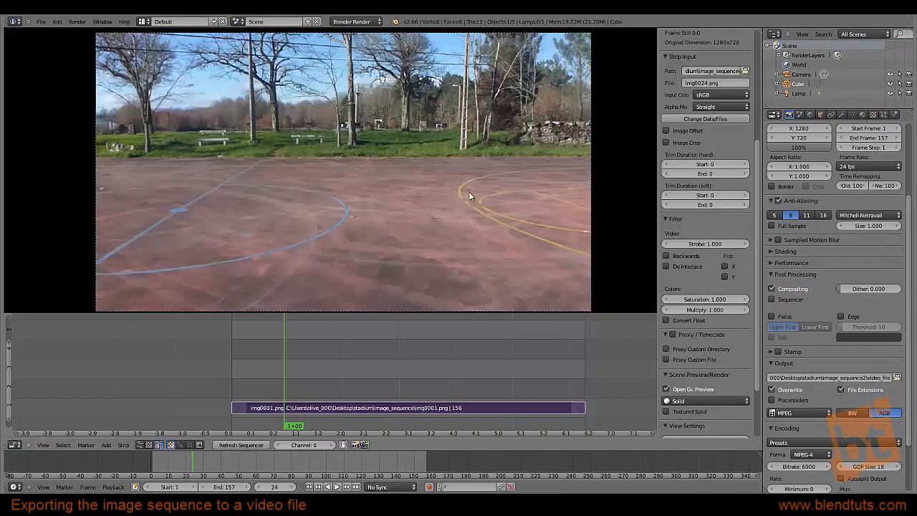
{"action": "left_click", "coordinate": [770, 274]}
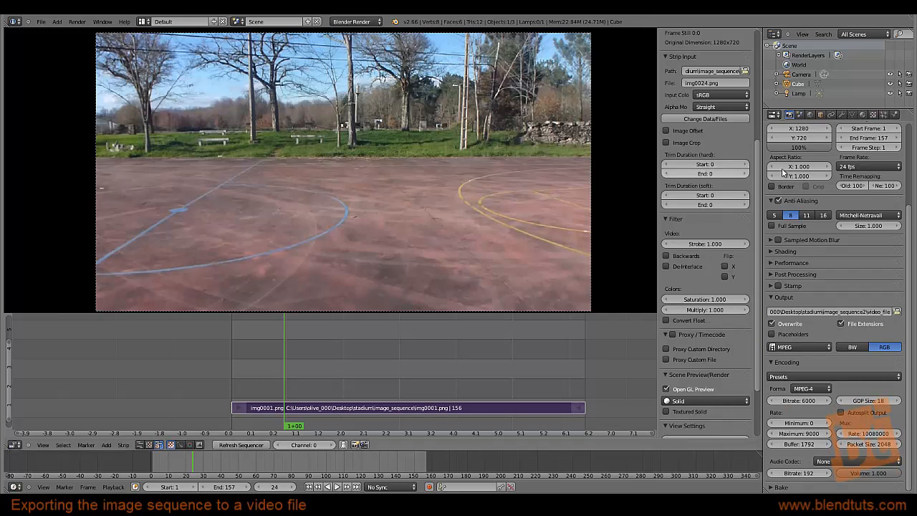
Render the full frame range as an animation to the MPEG-4 video file.
{"action": "scroll", "coordinate": [812, 332], "scroll_direction": "up", "scroll_amount": 4}
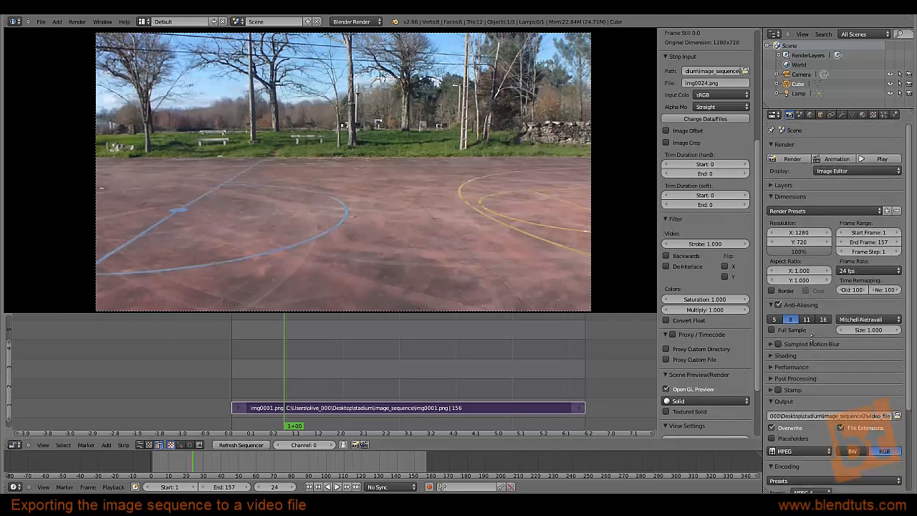
{"action": "left_click", "coordinate": [833, 159]}
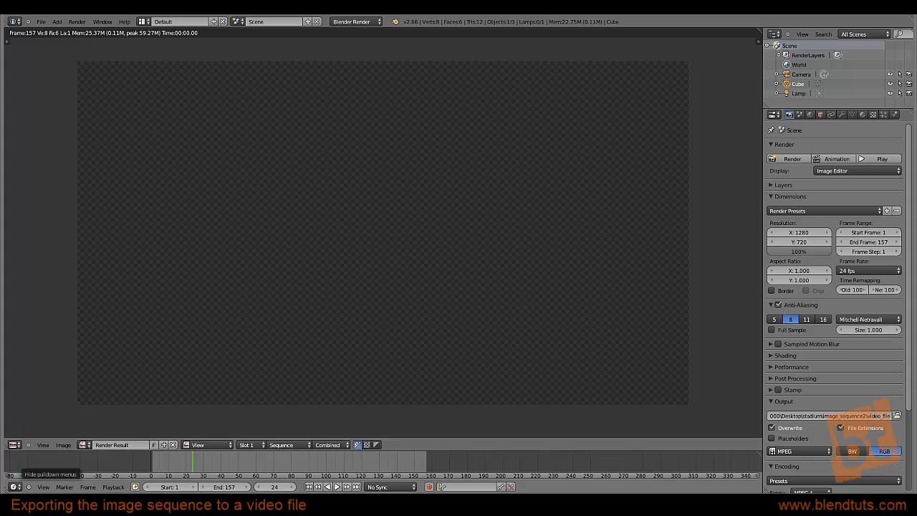
Switch to File Explorer and open the image_sequence2 folder inside stadium to find the rendered video.
{"action": "left_click", "coordinate": [43, 503]}
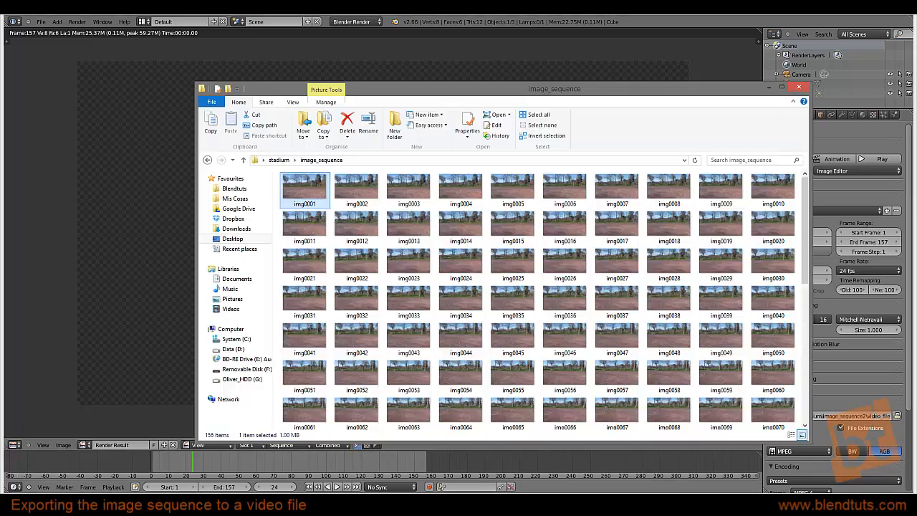
{"action": "mouse_move", "coordinate": [806, 217]}
{"action": "left_mouse_down"}
{"action": "mouse_move", "coordinate": [812, 355]}
{"action": "mouse_move", "coordinate": [802, 206]}
{"action": "left_mouse_up"}
{"action": "left_click", "coordinate": [279, 160]}
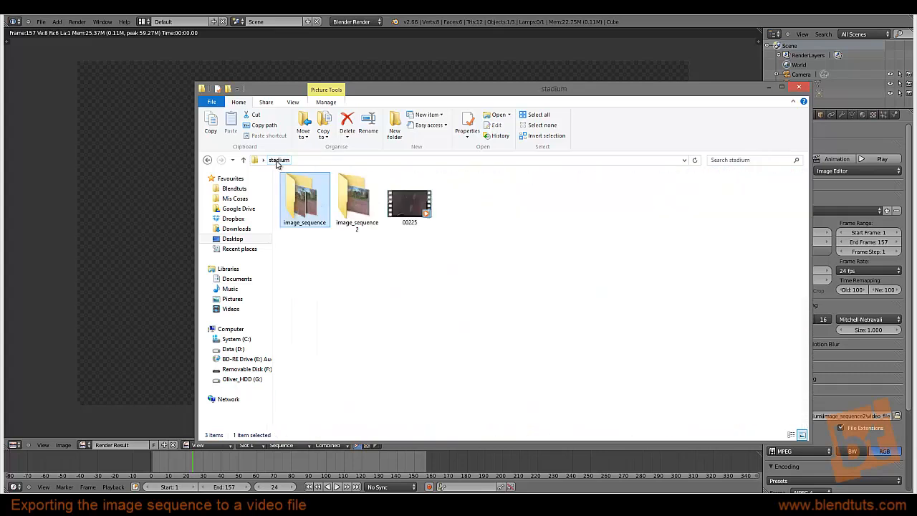
{"action": "double_click", "coordinate": [364, 209]}
{"action": "left_click", "coordinate": [324, 196]}
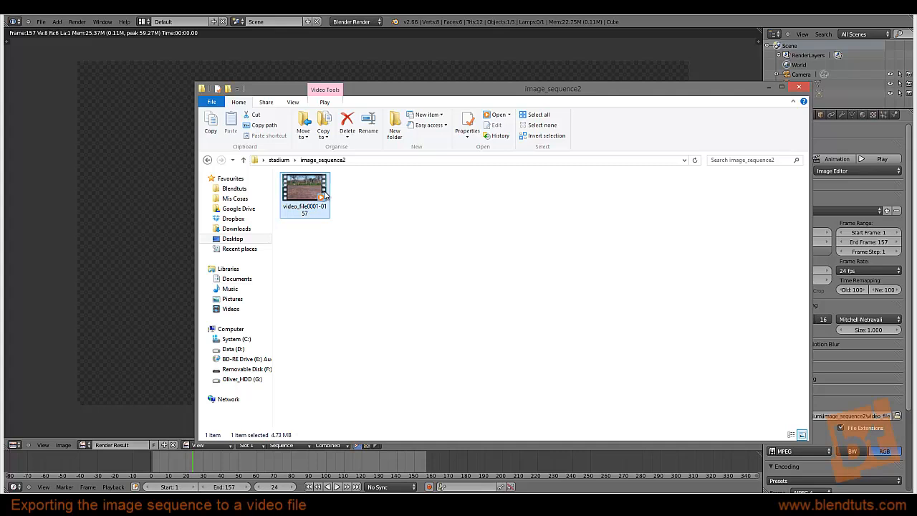
{"action": "left_click", "coordinate": [277, 161]}
{"action": "double_click", "coordinate": [357, 198]}
Play the rendered video file, adjust the player window while watching, and close the player and File Explorer windows.
{"action": "double_click", "coordinate": [304, 193]}
{"action": "left_click_drag", "start_coordinate": [323, 16], "coordinate": [406, 83]}
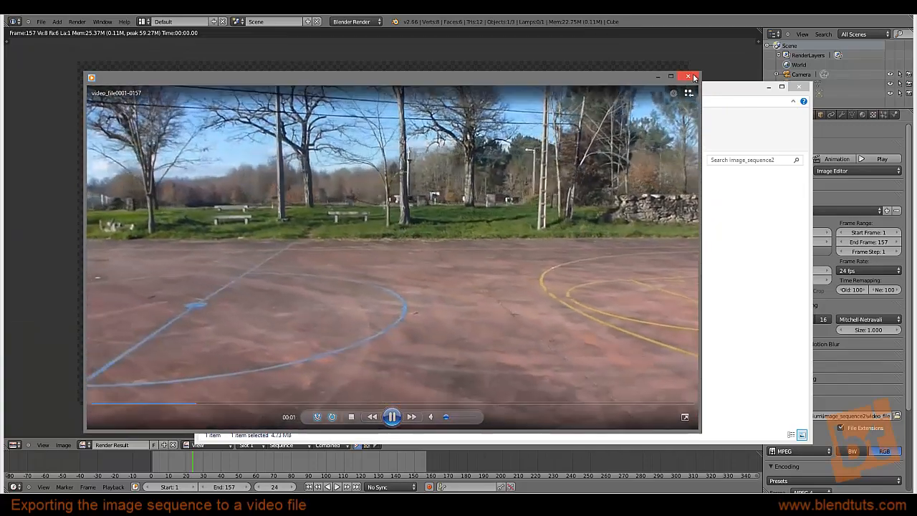
{"action": "left_click_drag", "start_coordinate": [615, 81], "coordinate": [634, 79]}
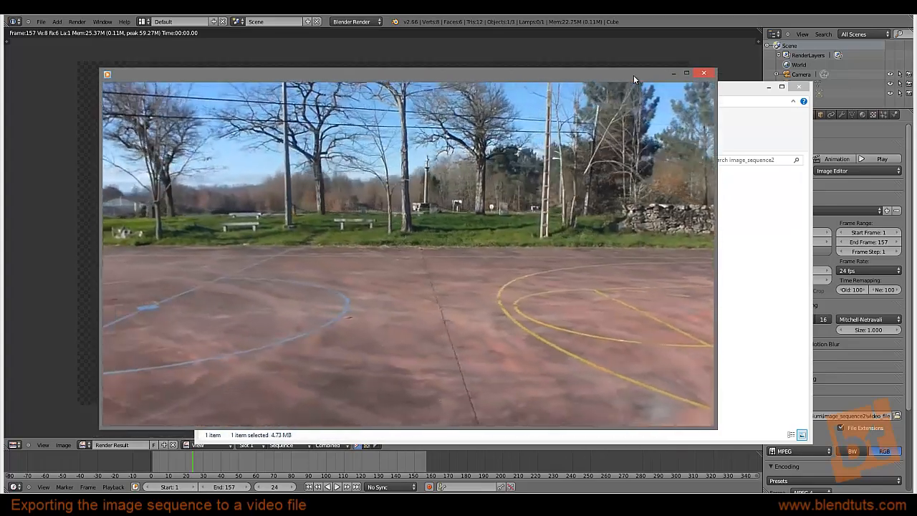
{"action": "left_click_drag", "start_coordinate": [633, 75], "coordinate": [632, 69]}
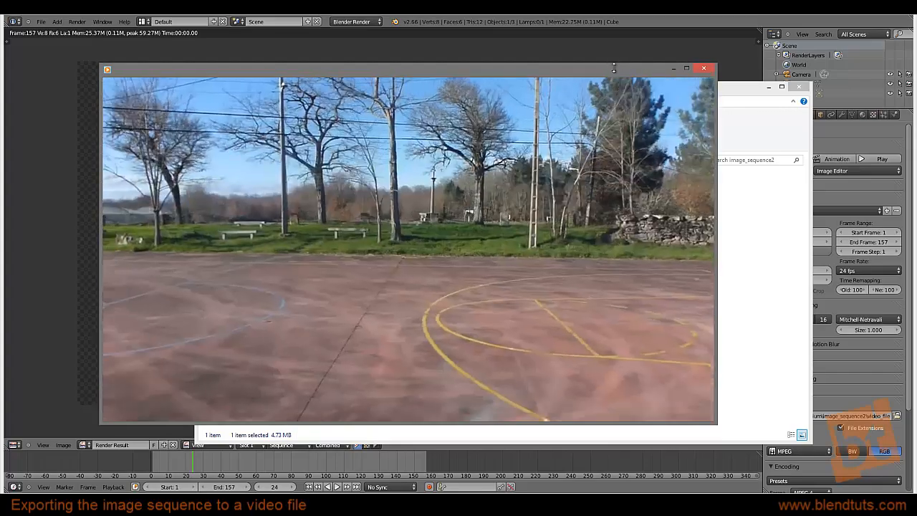
{"action": "left_click_drag", "start_coordinate": [613, 68], "coordinate": [615, 81]}
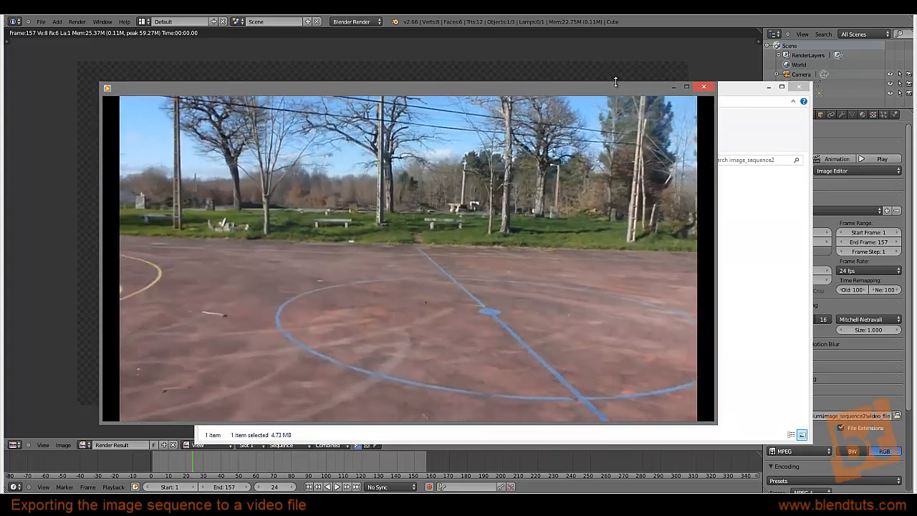
{"action": "left_click_drag", "start_coordinate": [613, 82], "coordinate": [608, 63]}
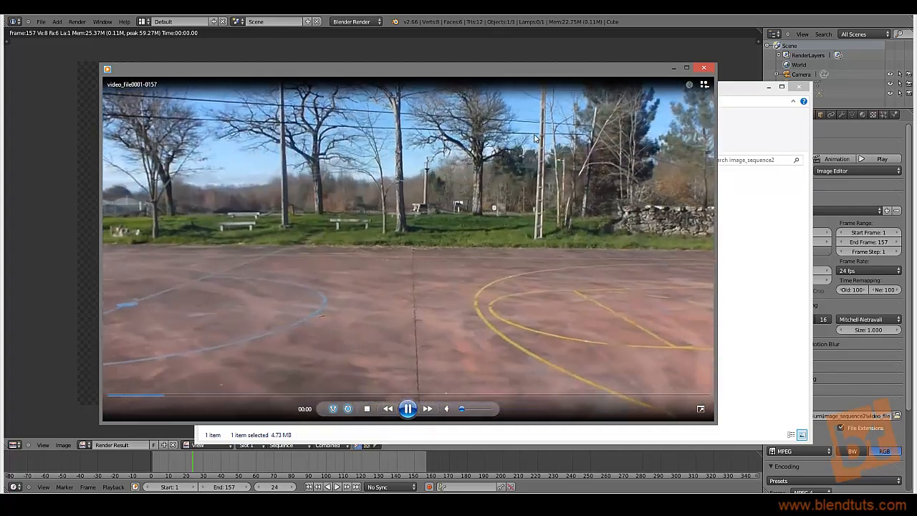
{"action": "left_click", "coordinate": [723, 162]}
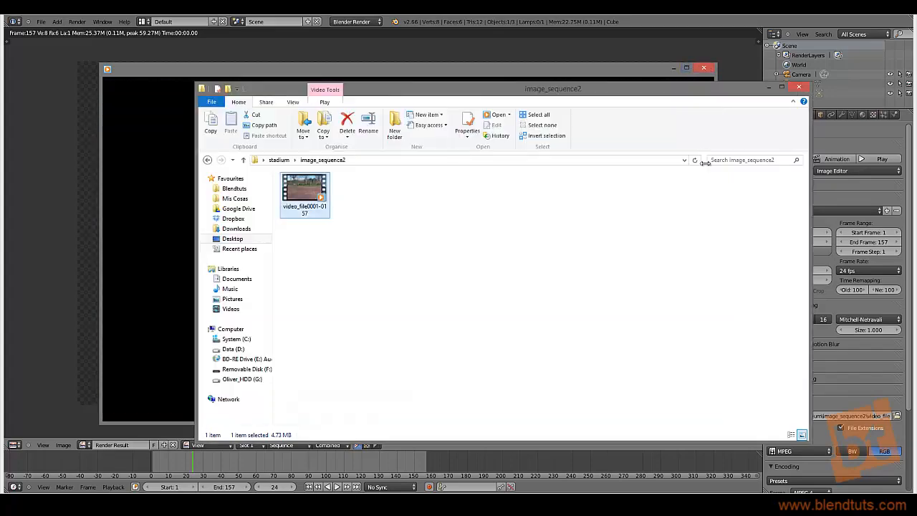
{"action": "left_click", "coordinate": [799, 88]}
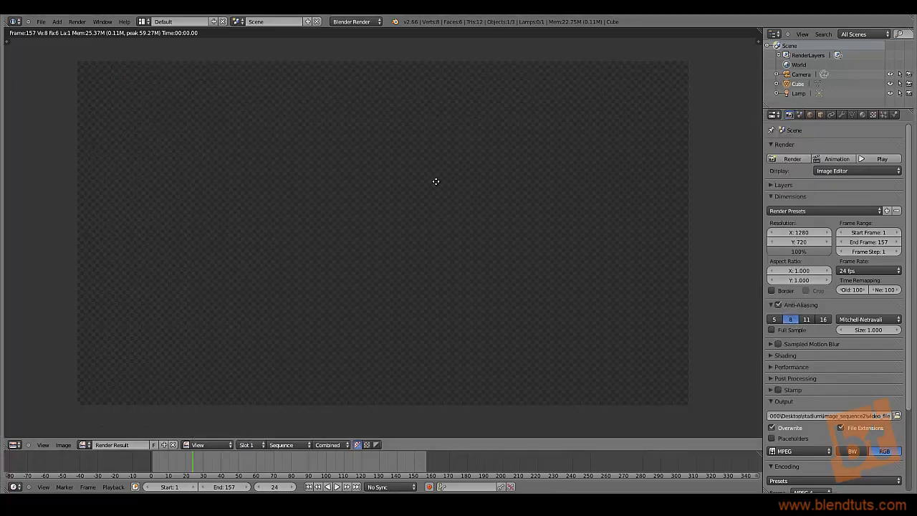